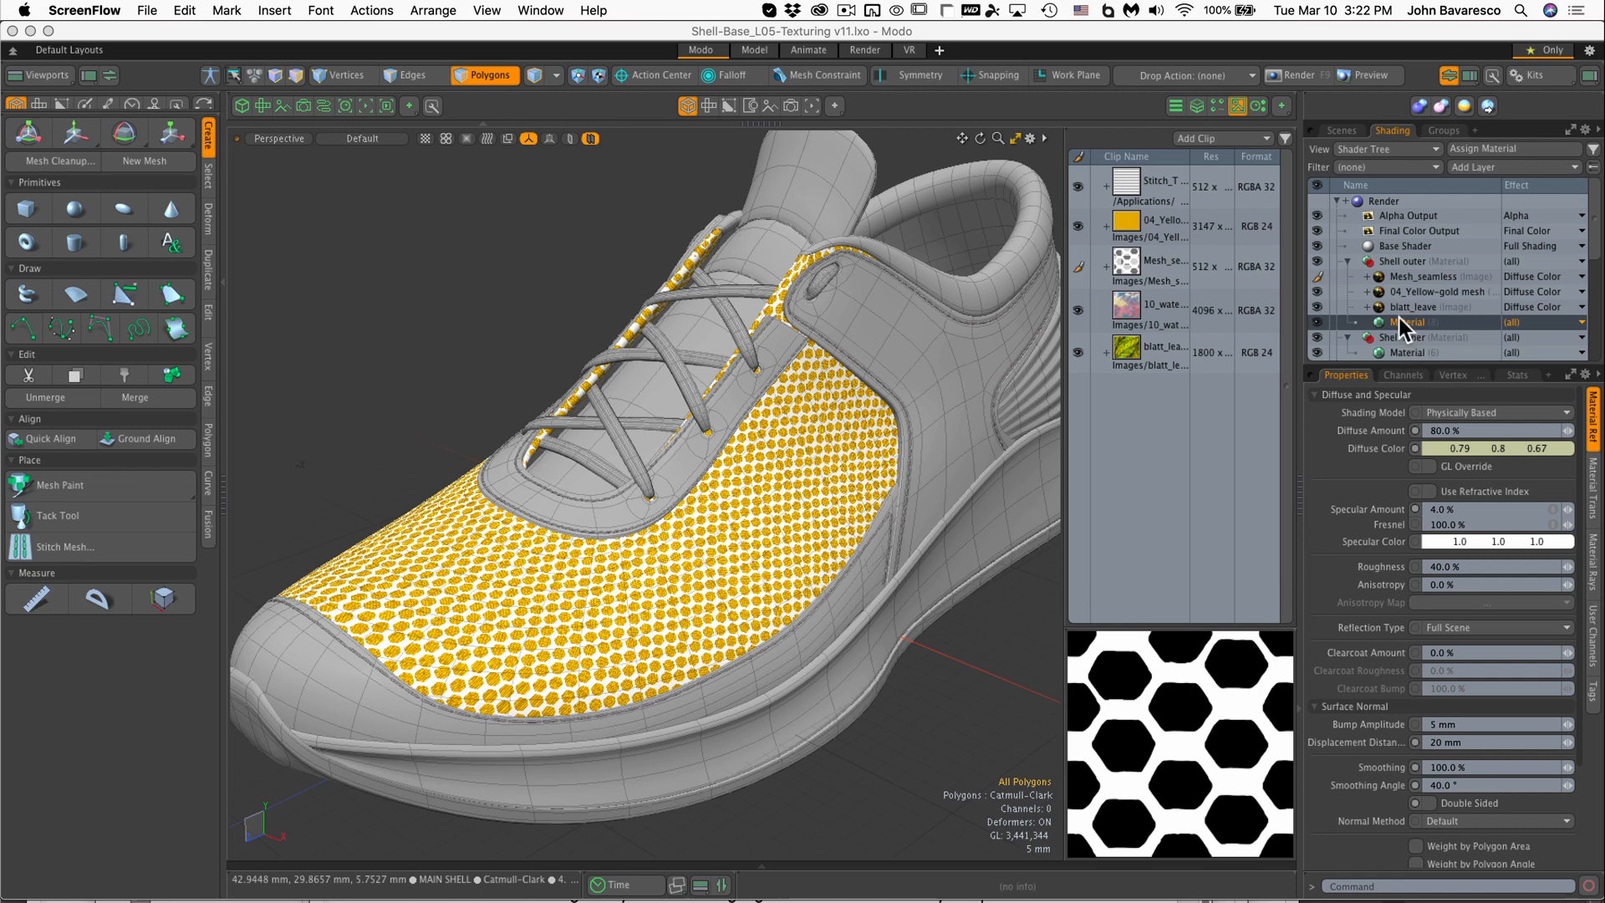
- Review the reflection and transparency properties of the Shell outer group's base material
{"action": "left_click", "coordinate": [1221, 561]}
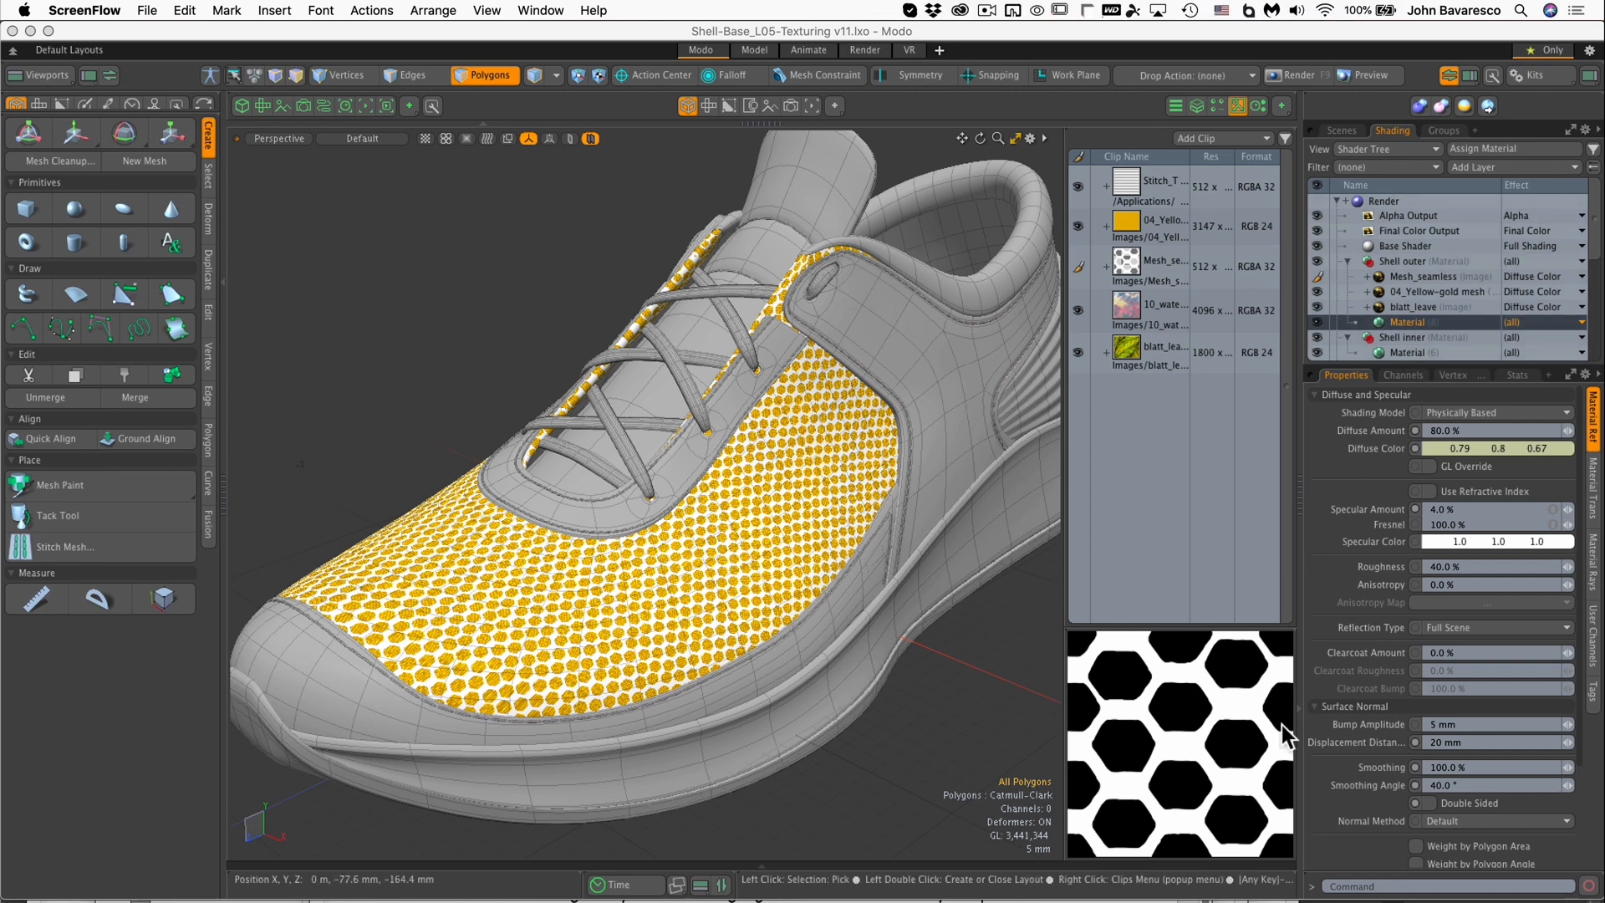
{"action": "left_click", "coordinate": [1420, 321]}
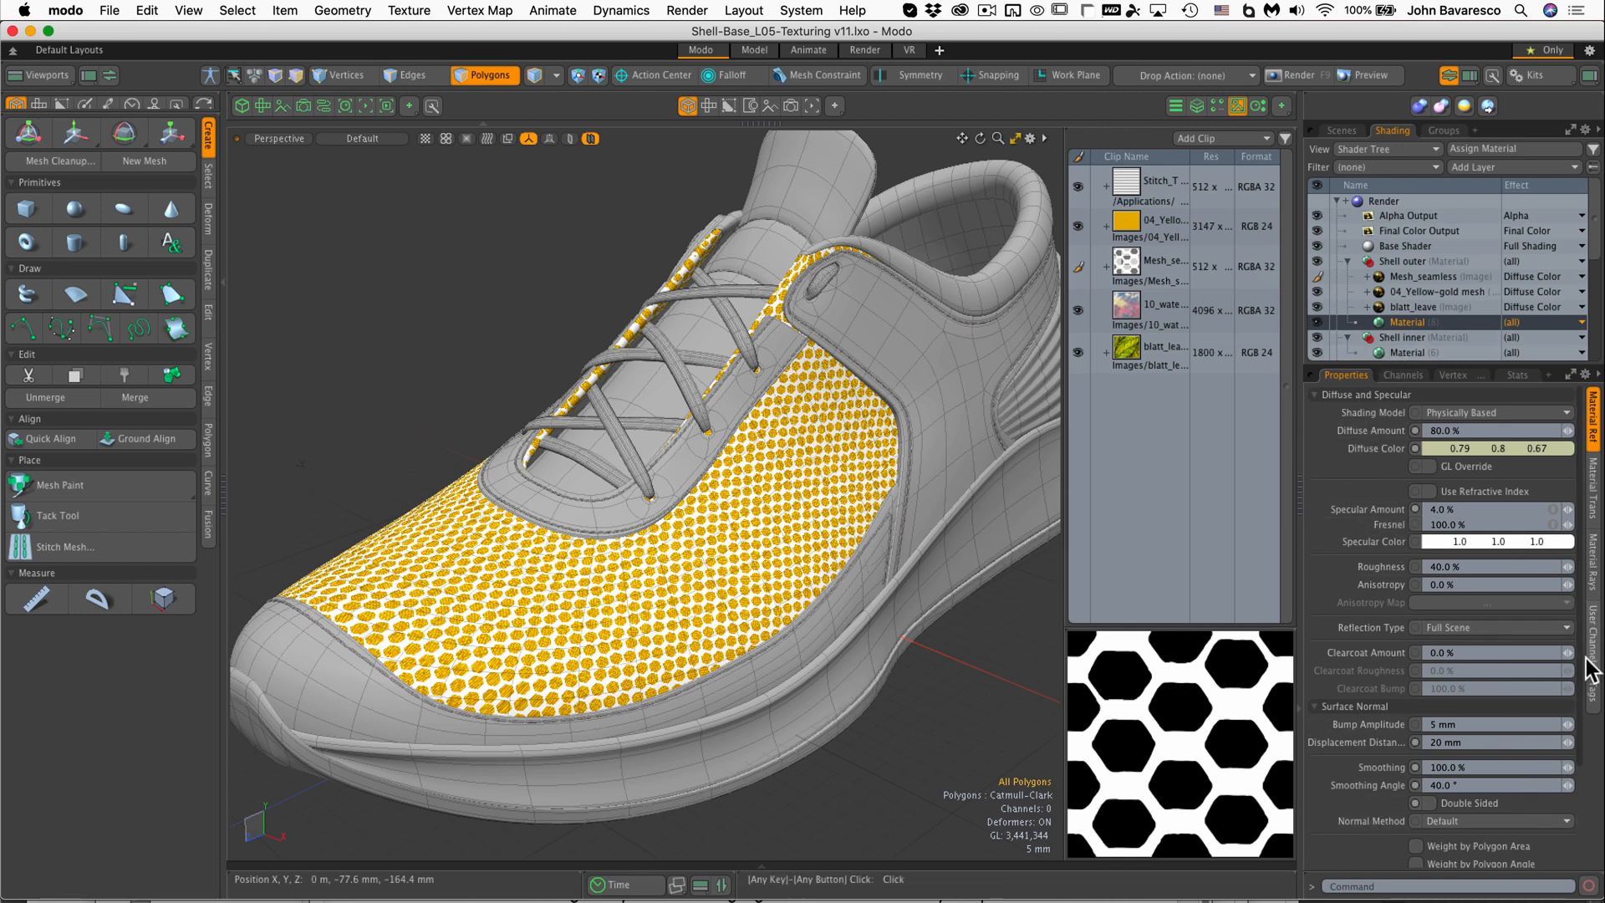
{"action": "left_click", "coordinate": [1594, 500]}
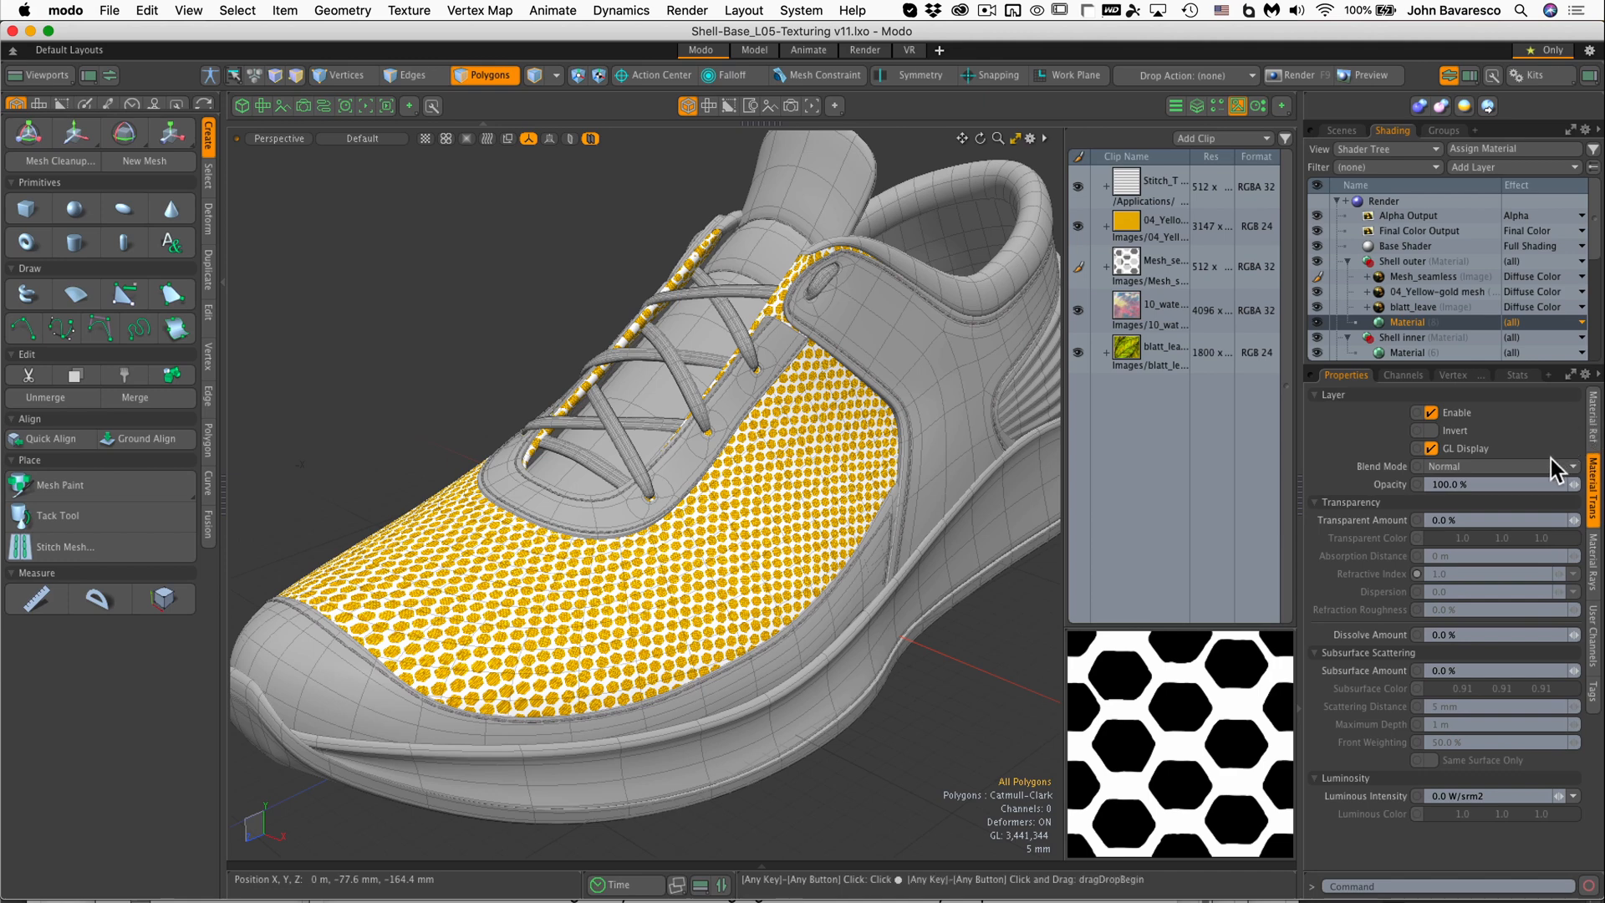
{"action": "left_click", "coordinate": [1594, 424]}
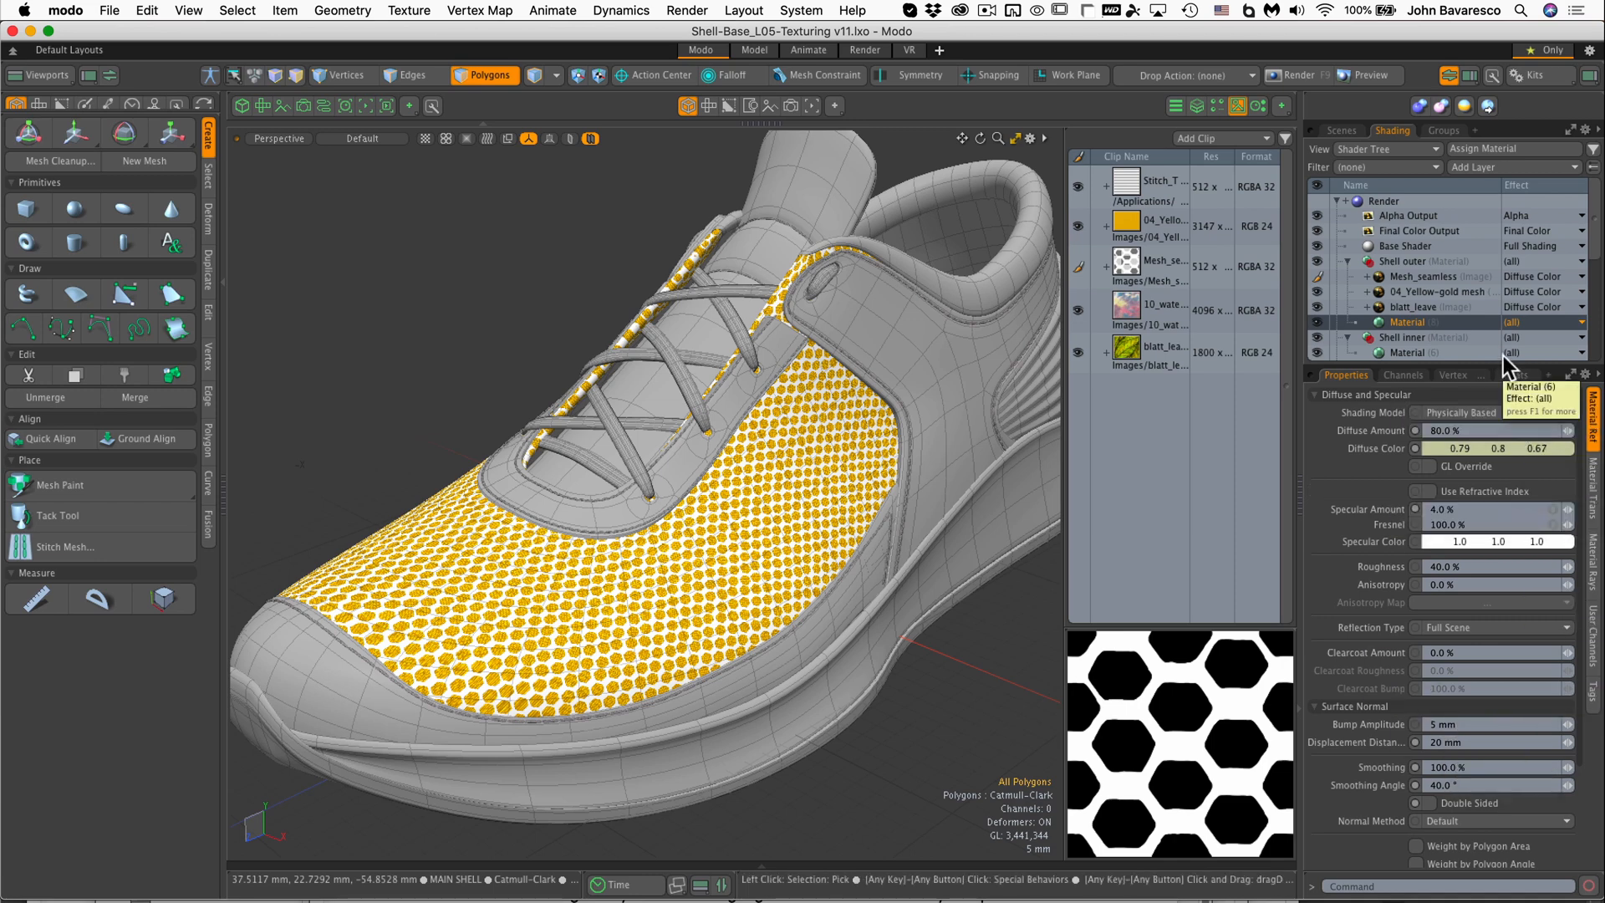
- Set the effect of the Mesh_seamless image layer under Shell outer to Roughness
{"action": "left_click", "coordinate": [1528, 275]}
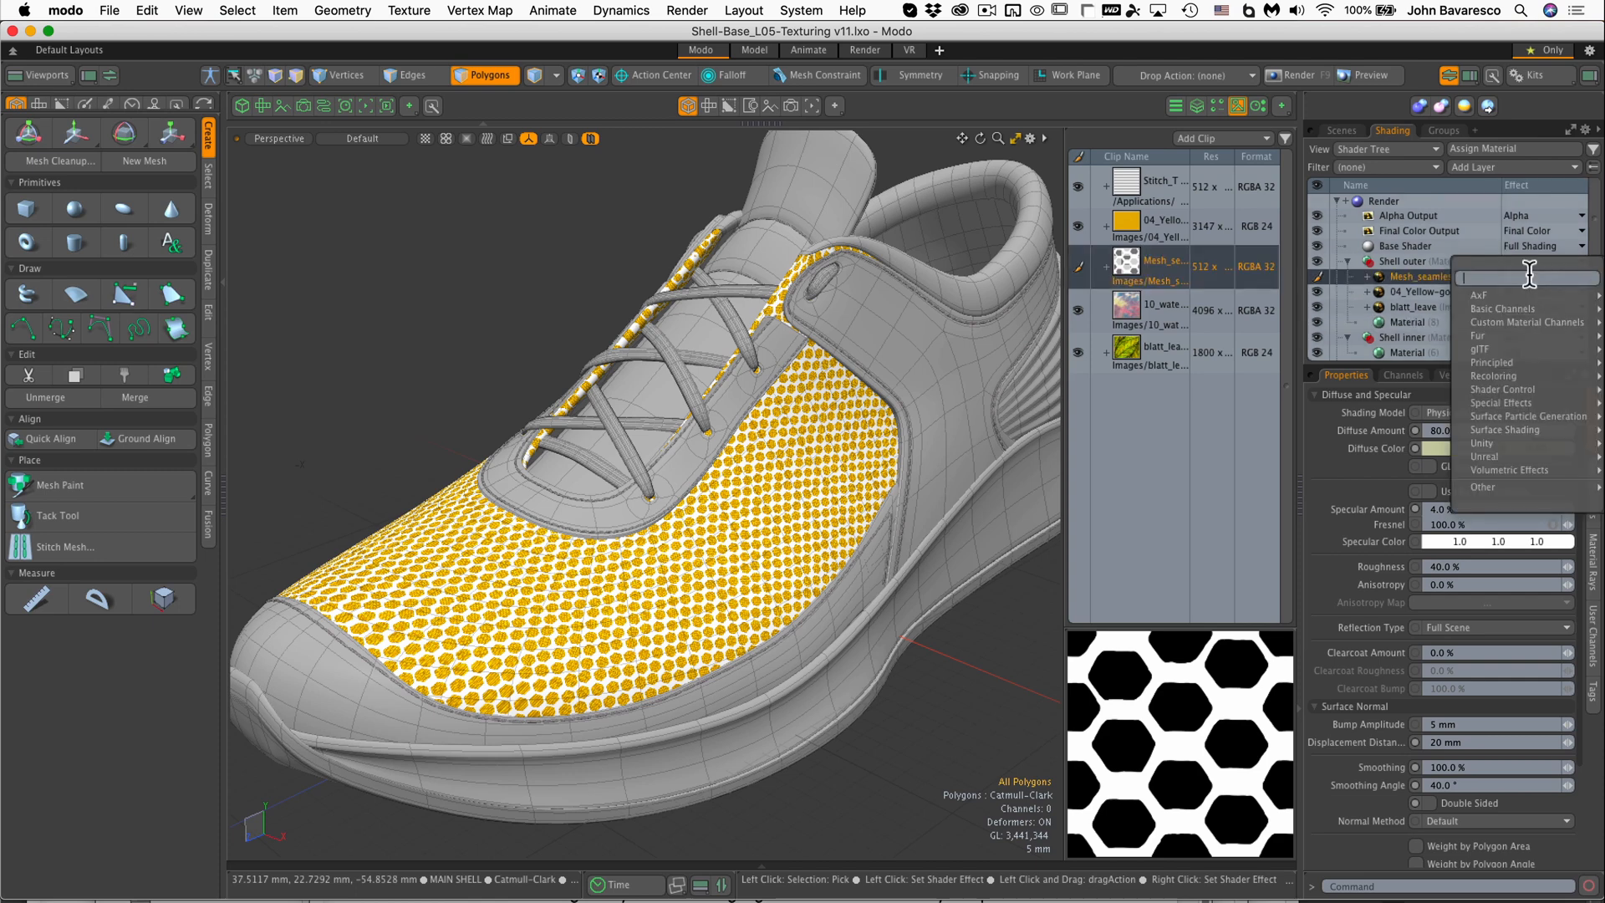
{"action": "left_click", "coordinate": [1306, 434]}
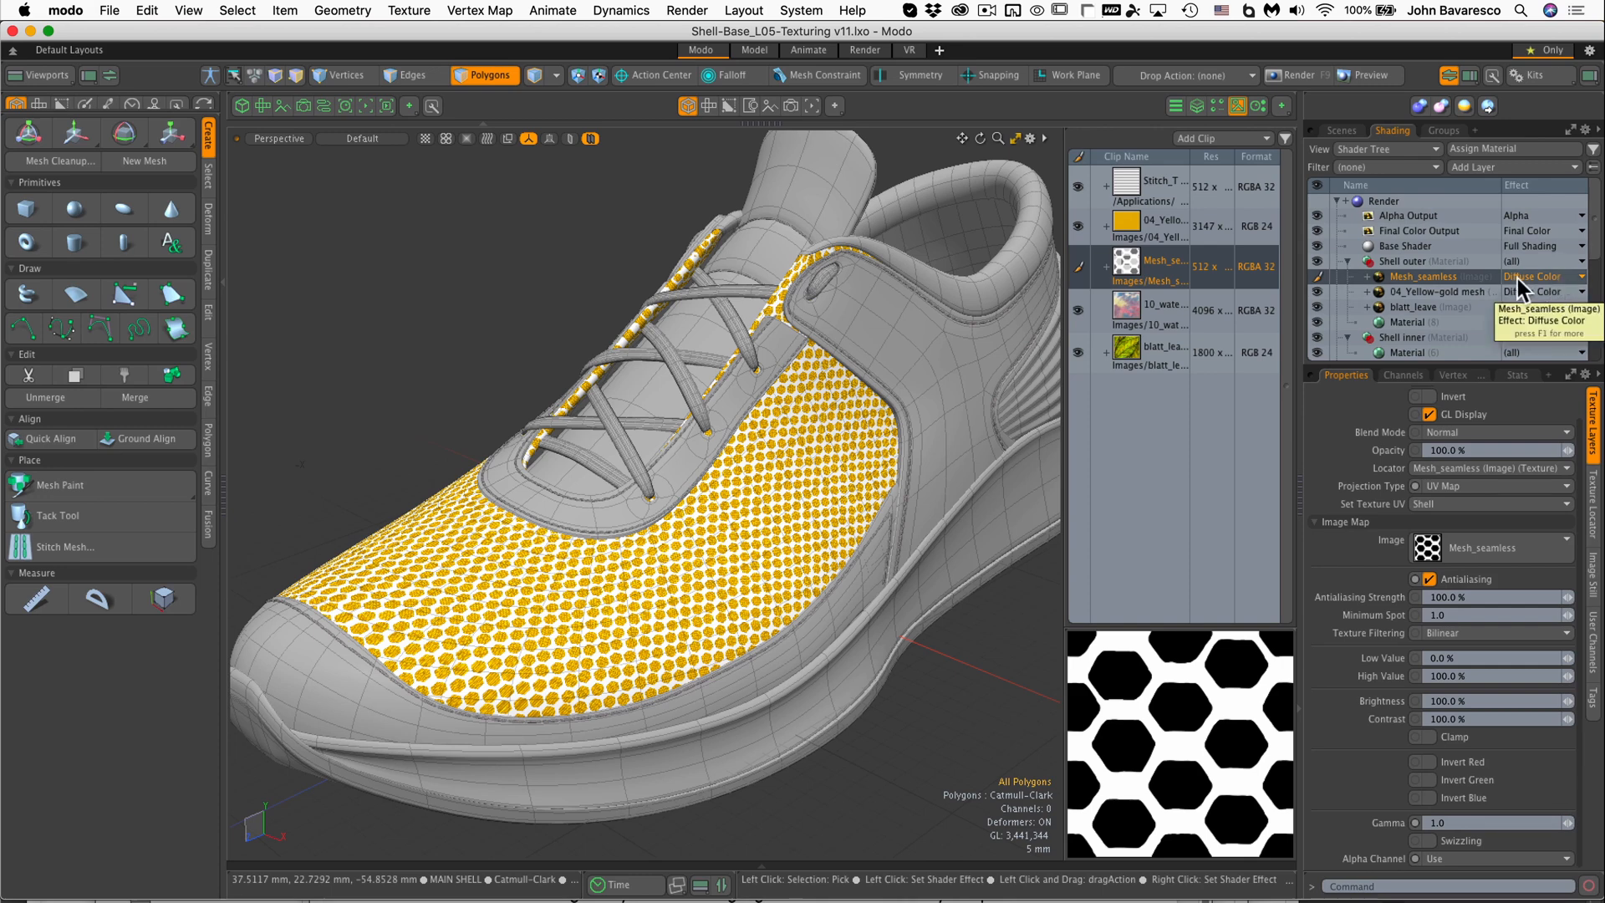
{"action": "left_click", "coordinate": [1581, 277]}
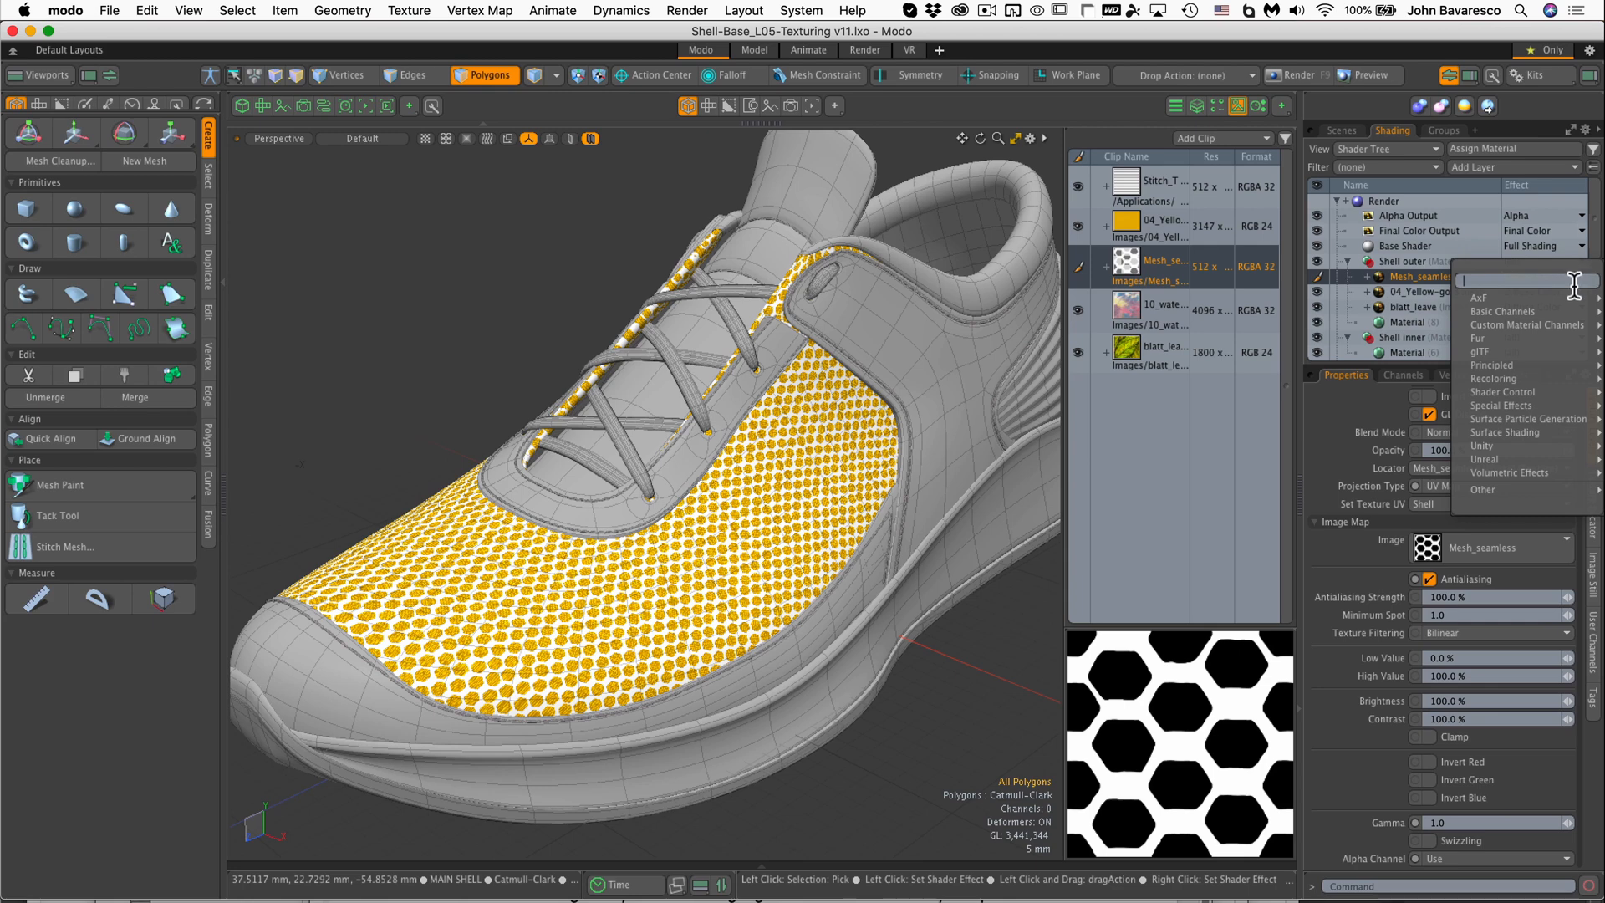
{"action": "mouse_move", "coordinate": [1566, 313]}
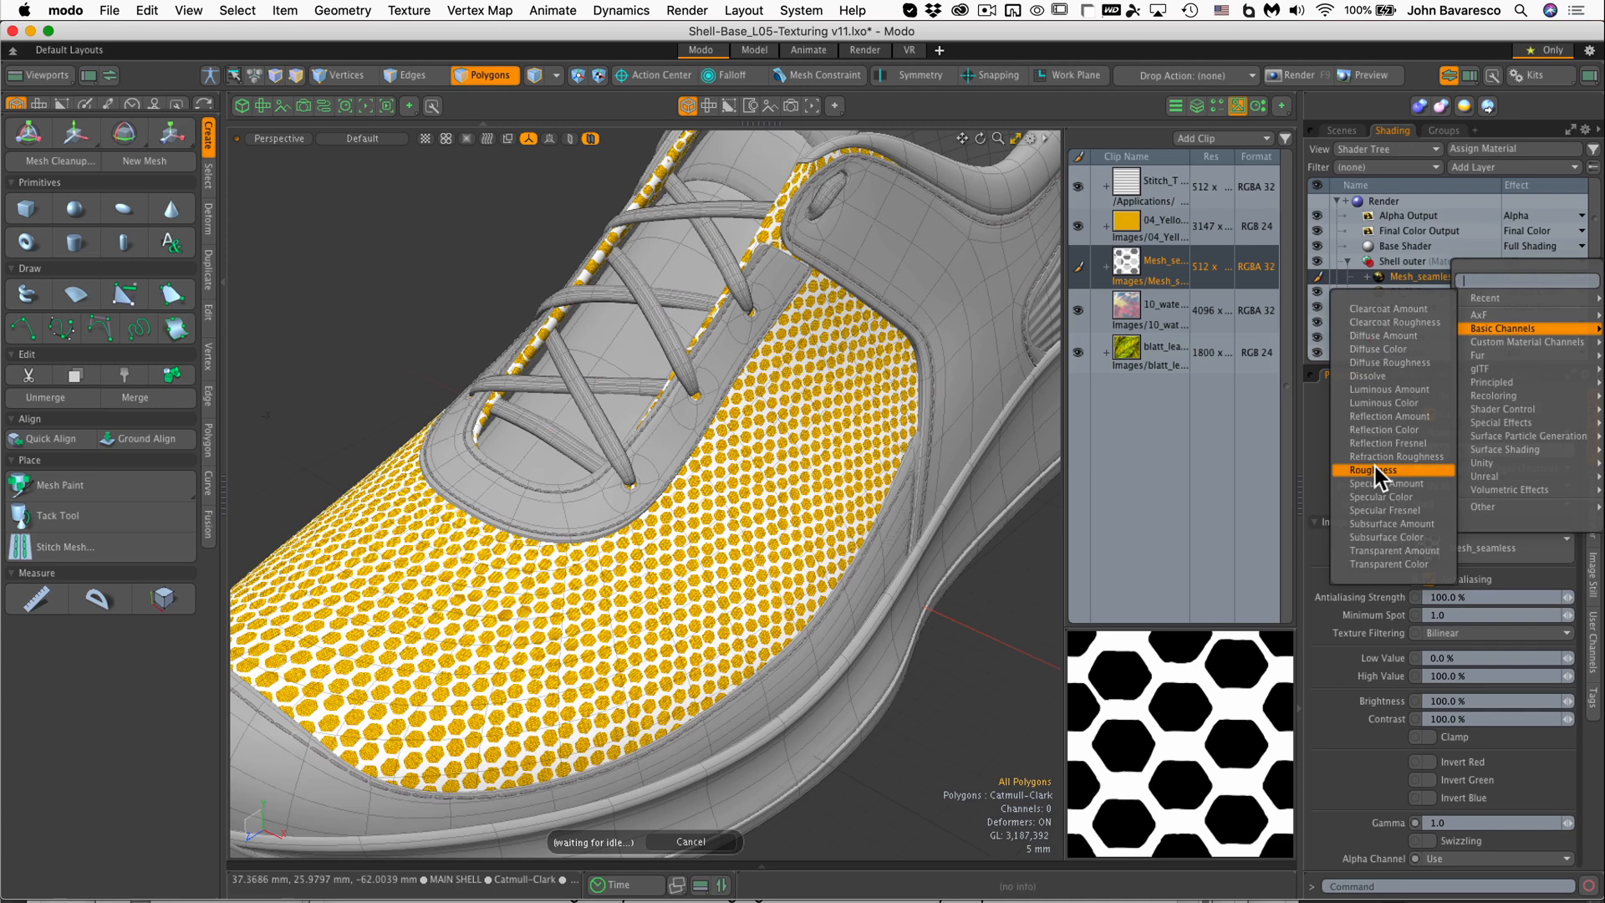
{"action": "left_click", "coordinate": [1376, 468]}
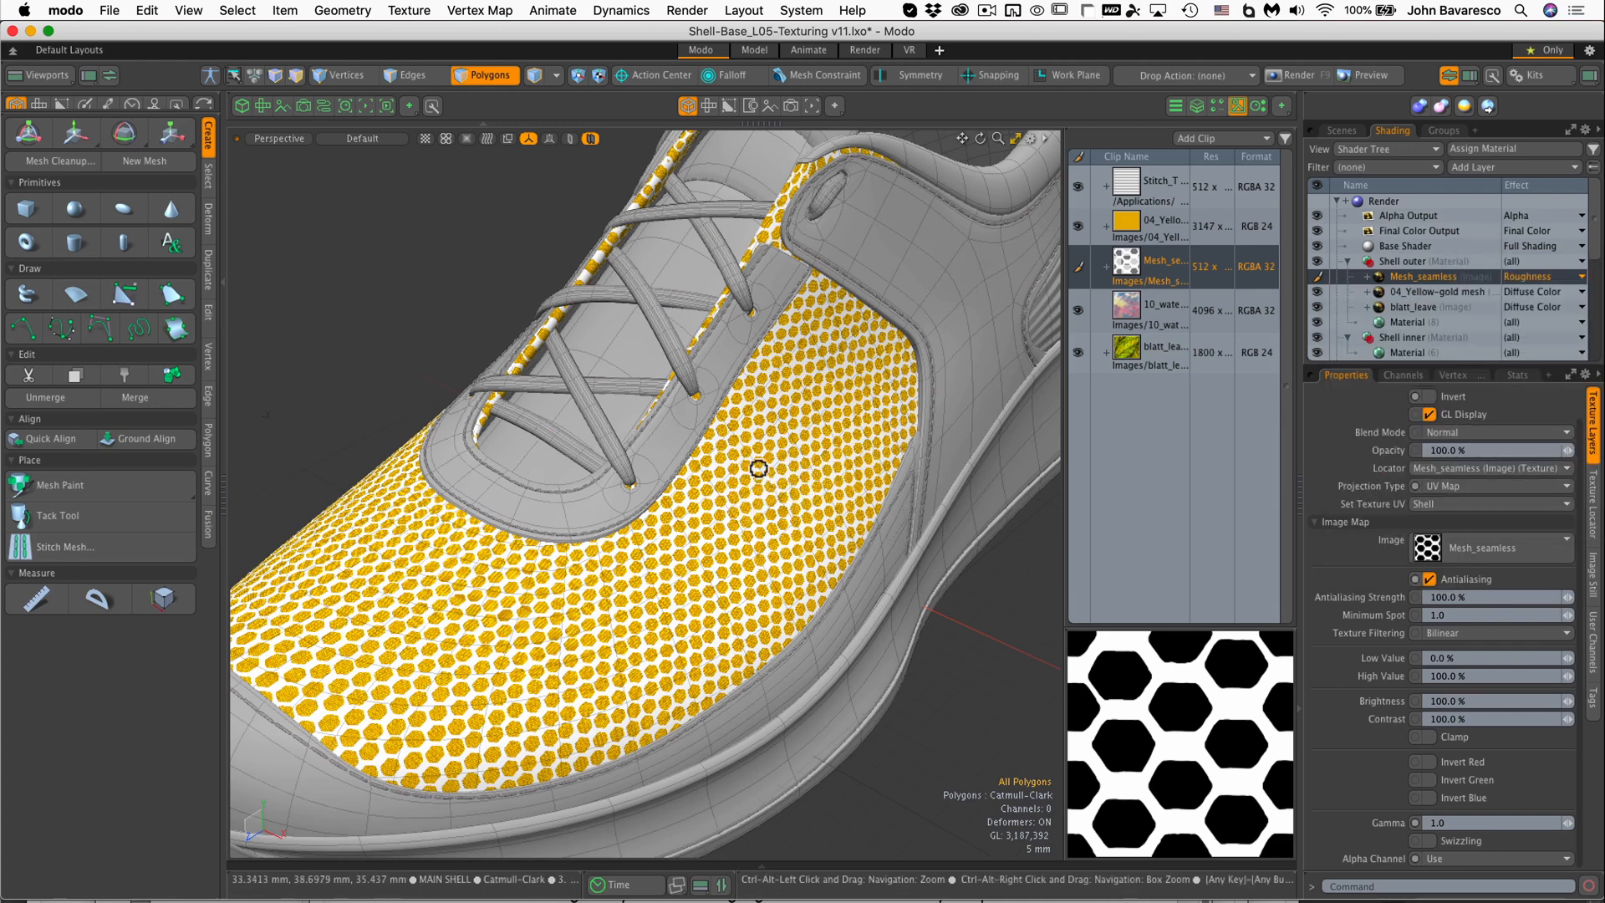
- Open a live render preview beside the 3D view, start rendering, and inspect the toe mesh close up from several angles
{"action": "left_click_drag", "start_coordinate": [758, 468], "coordinate": [892, 426], "text": "ctrl+alt"}
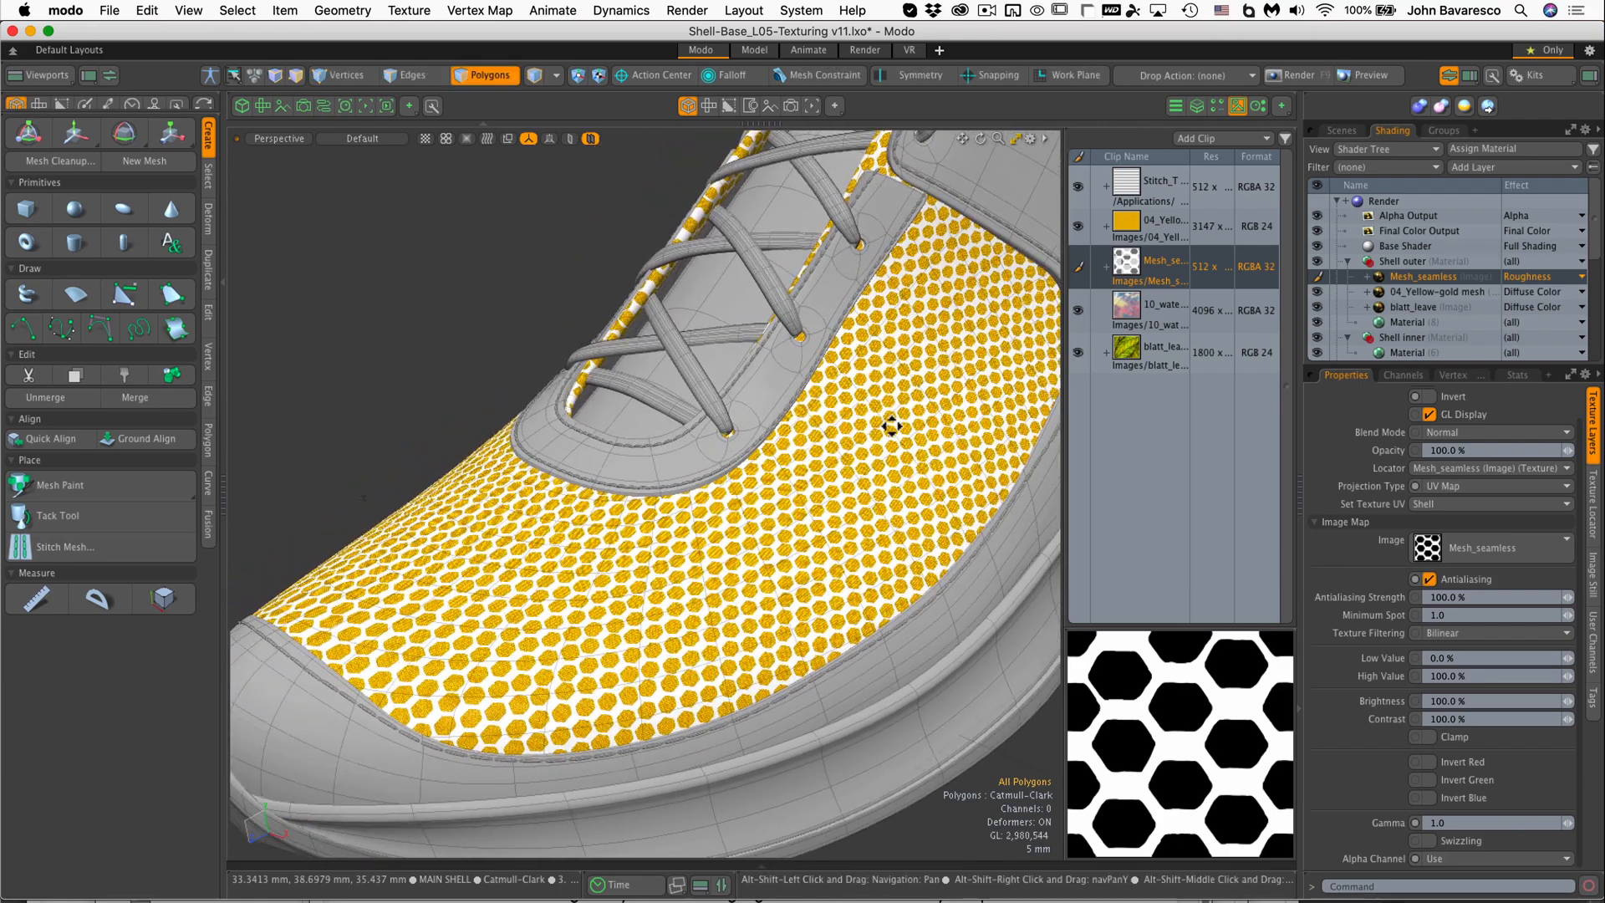
{"action": "left_click", "coordinate": [364, 106]}
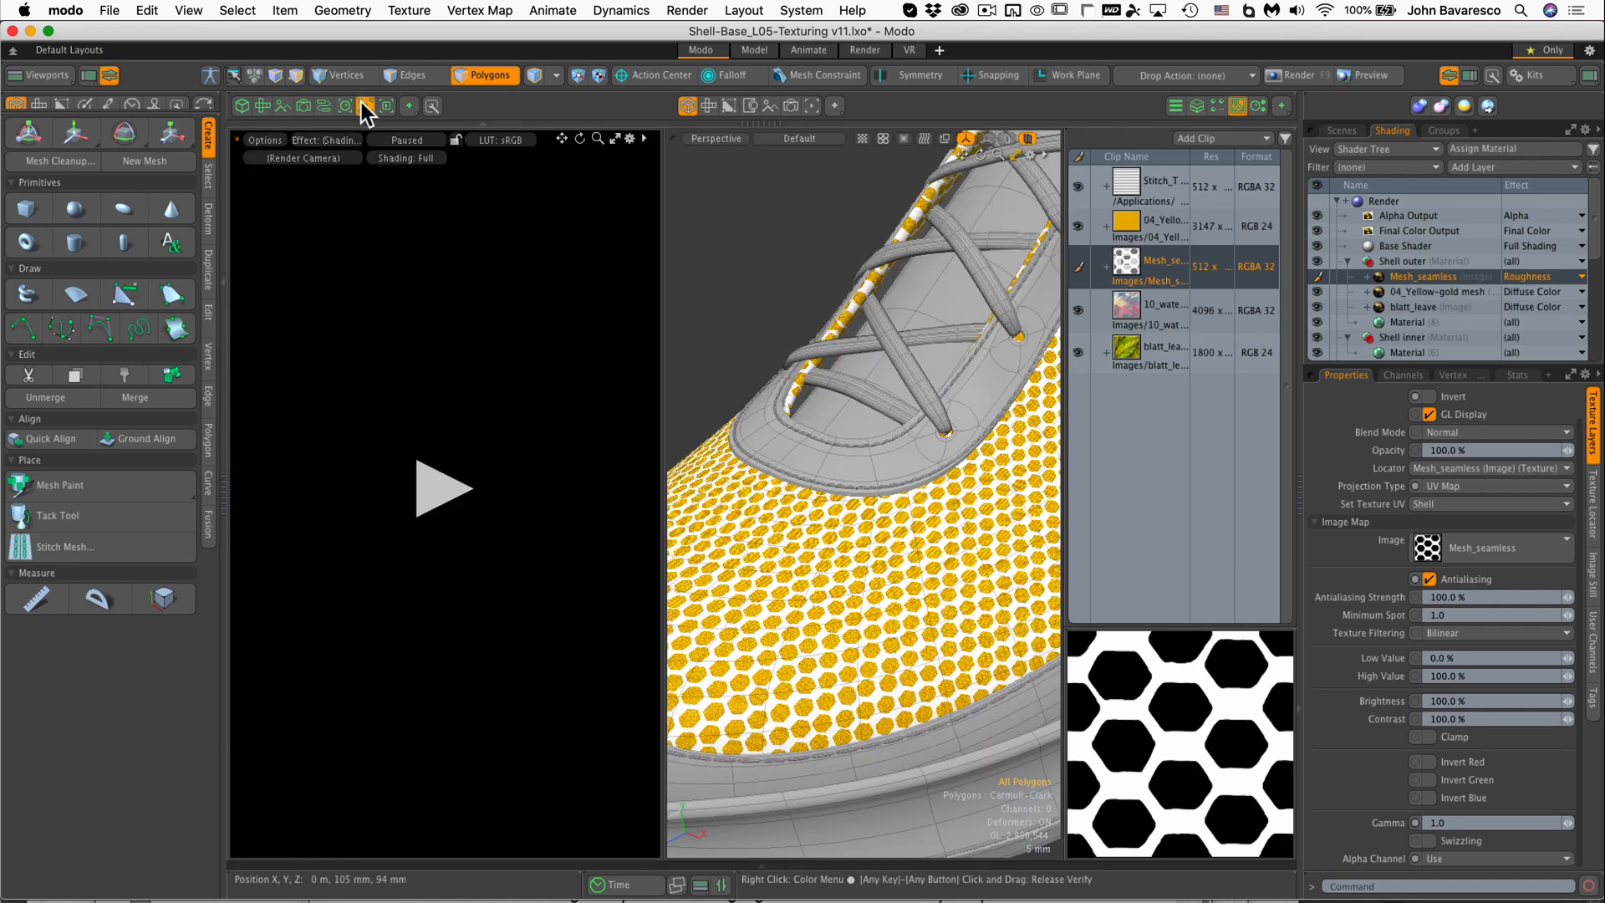
{"action": "left_click", "coordinate": [434, 487]}
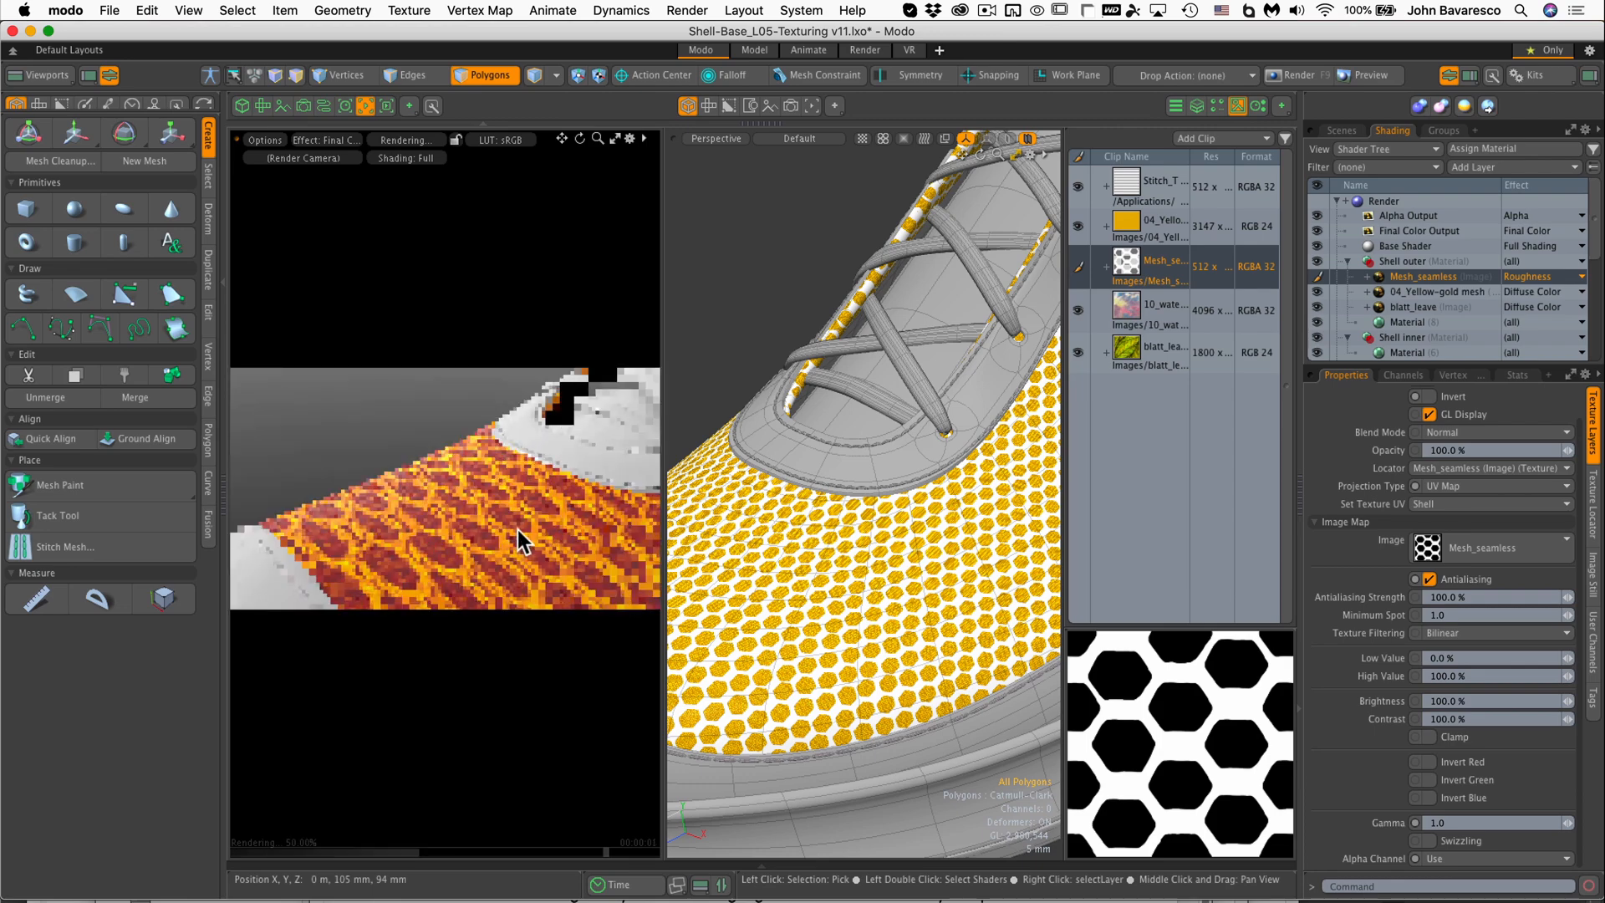
{"action": "left_click_drag", "start_coordinate": [515, 500], "coordinate": [449, 591], "text": "alt"}
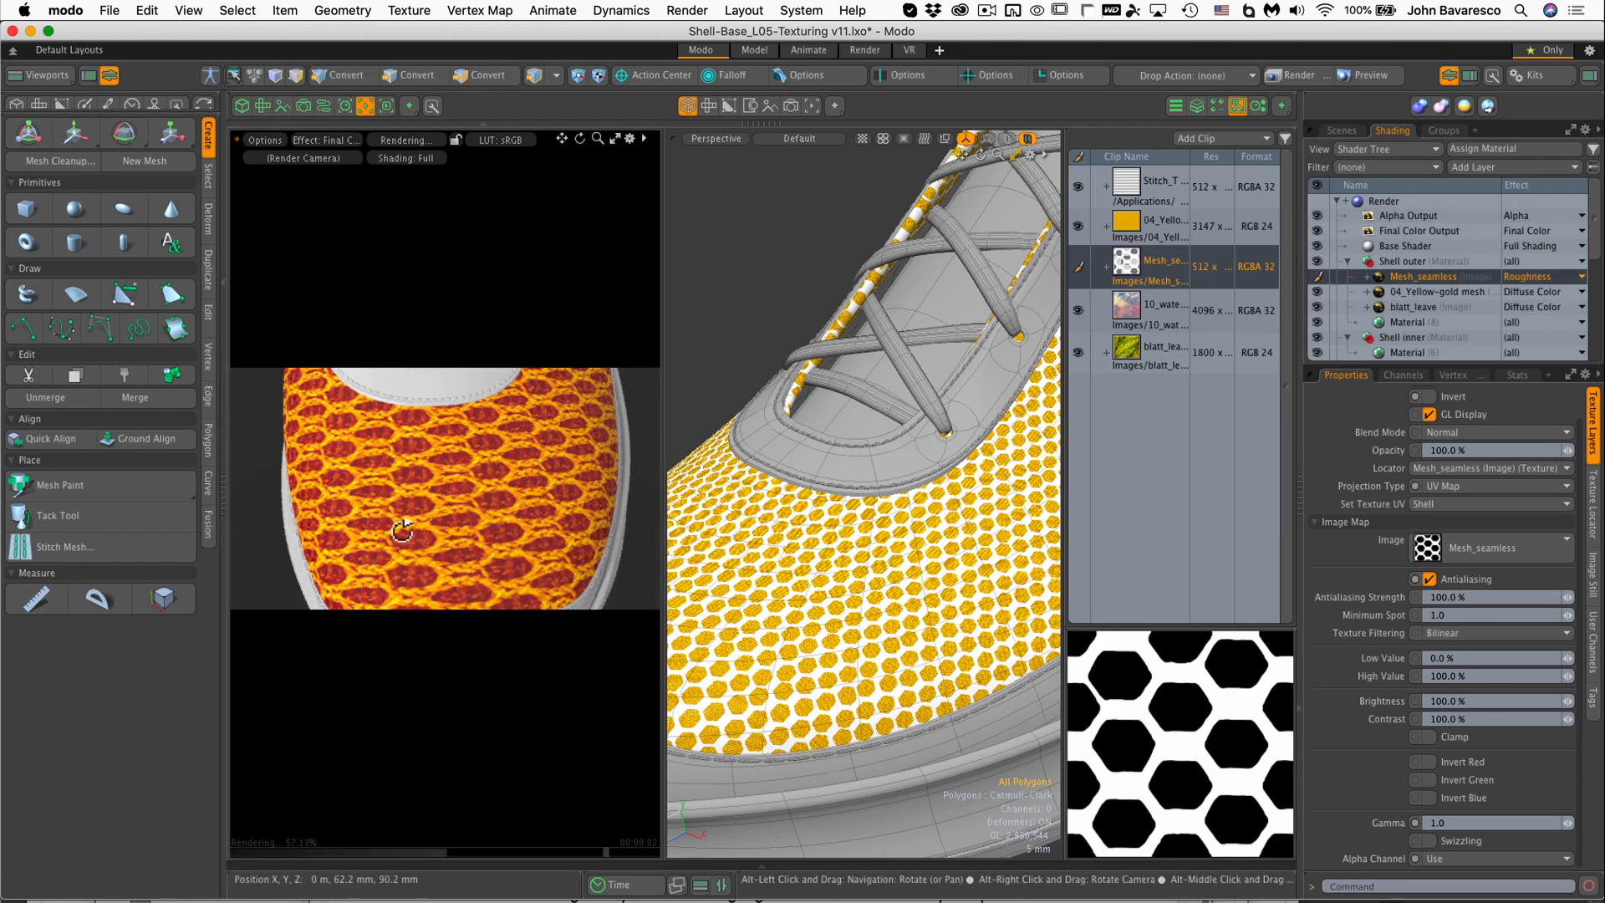
{"action": "left_click_drag", "start_coordinate": [403, 528], "coordinate": [557, 432], "text": "alt"}
{"action": "left_click_drag", "start_coordinate": [412, 482], "coordinate": [471, 428], "text": "alt+shift"}
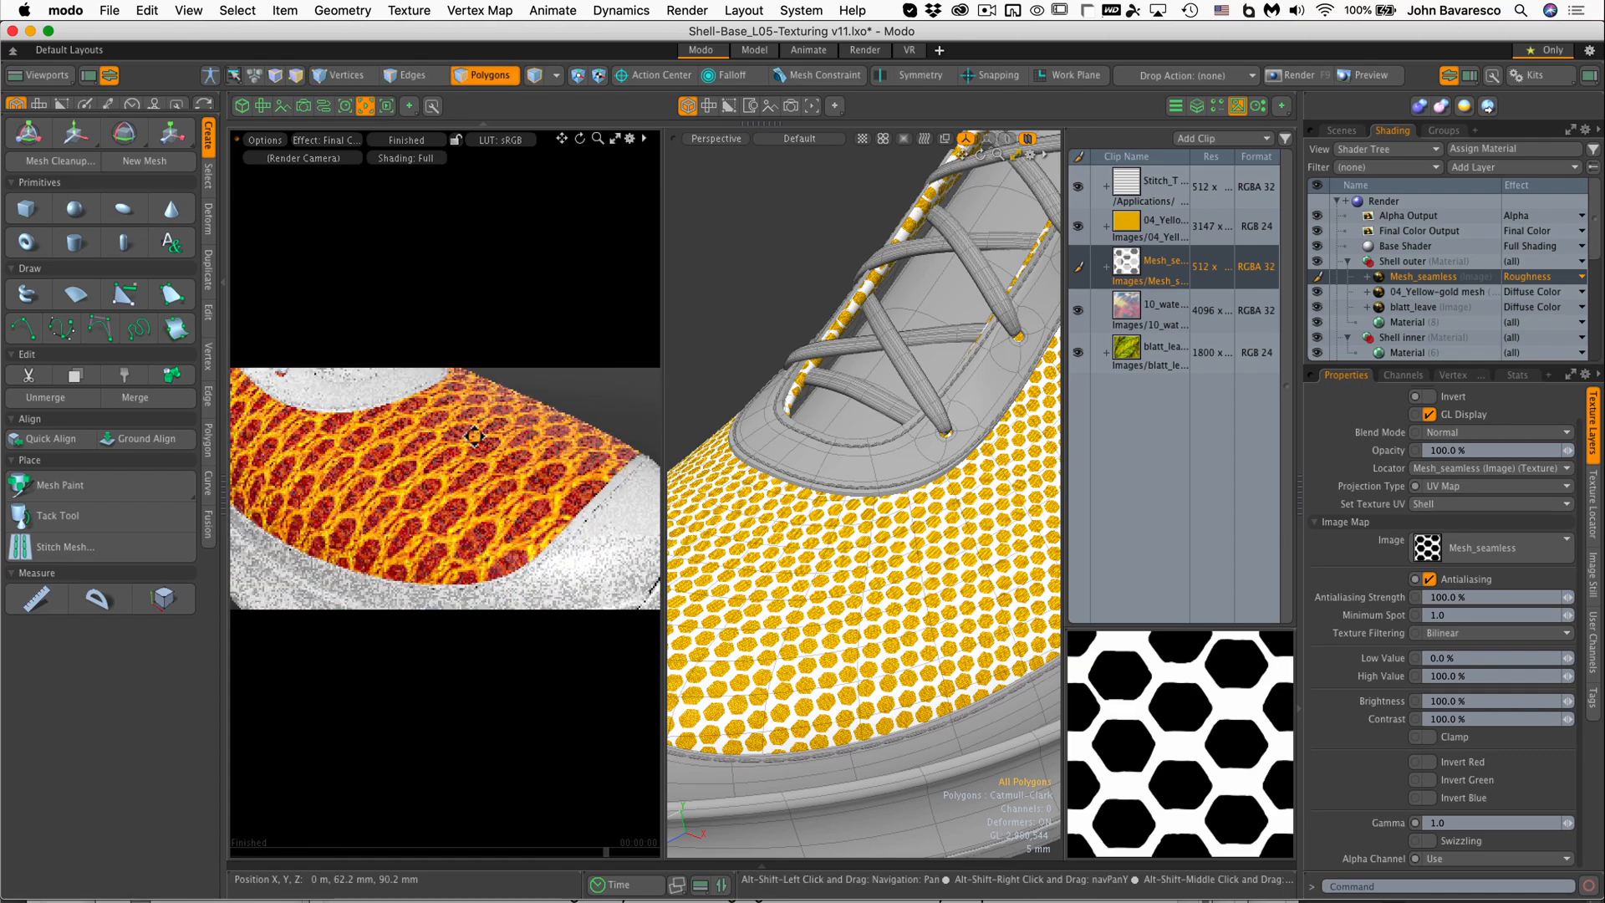
{"action": "left_click_drag", "start_coordinate": [373, 513], "coordinate": [468, 522], "text": "alt"}
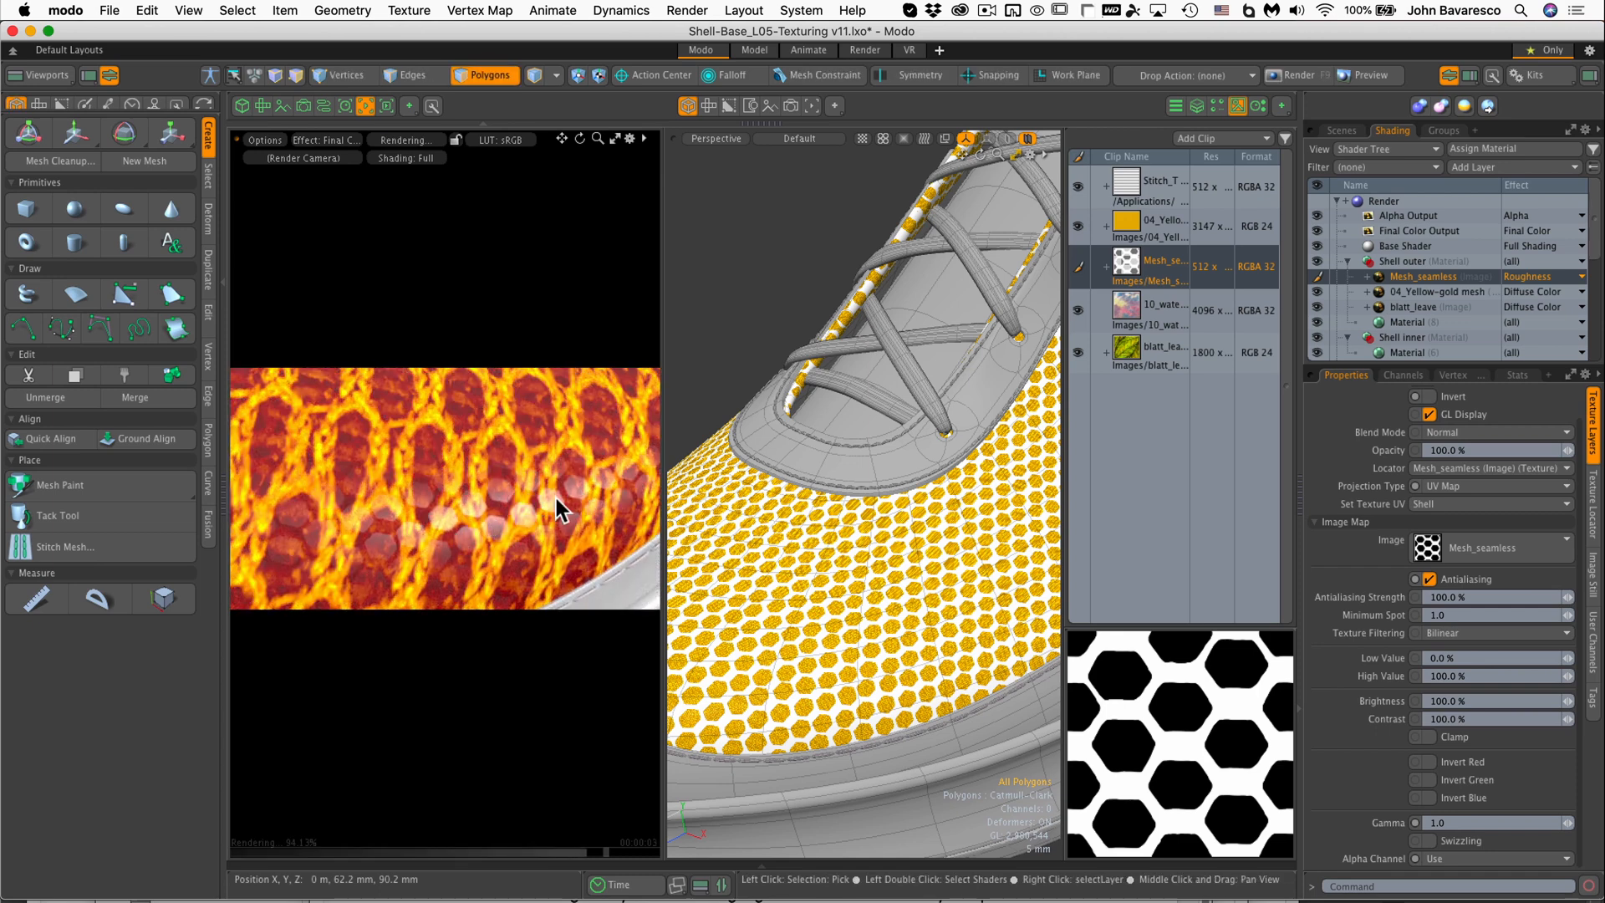
{"action": "left_click_drag", "start_coordinate": [501, 495], "coordinate": [396, 510], "text": "alt"}
- Change the effect of the Mesh_seamless image layer to Bump
{"action": "left_click", "coordinate": [1524, 276]}
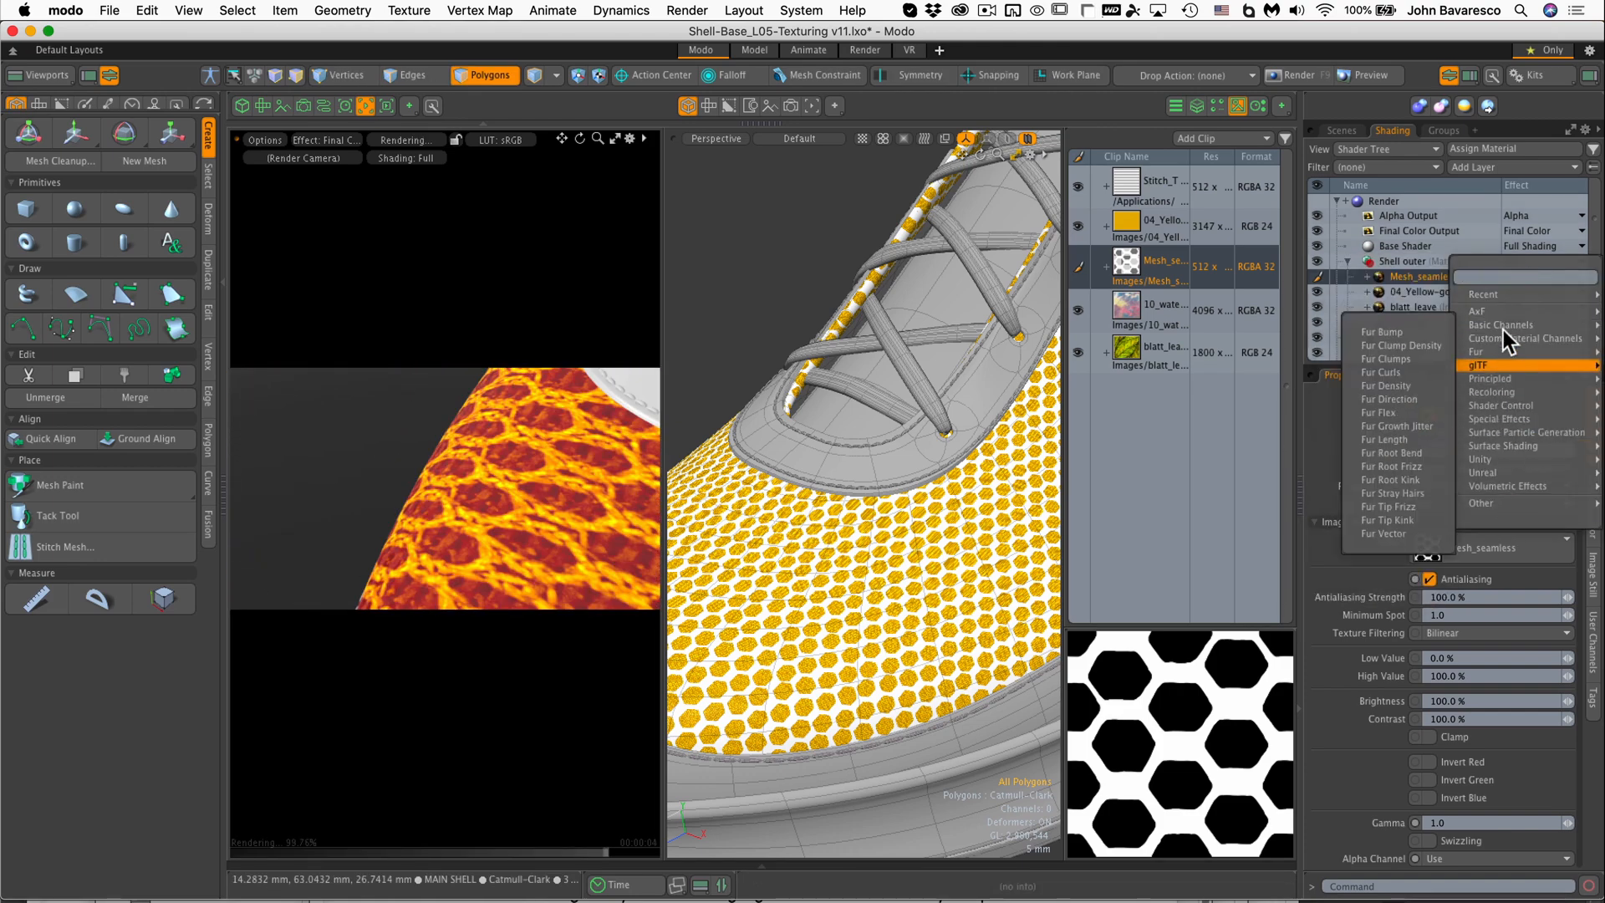
{"action": "mouse_move", "coordinate": [1502, 399]}
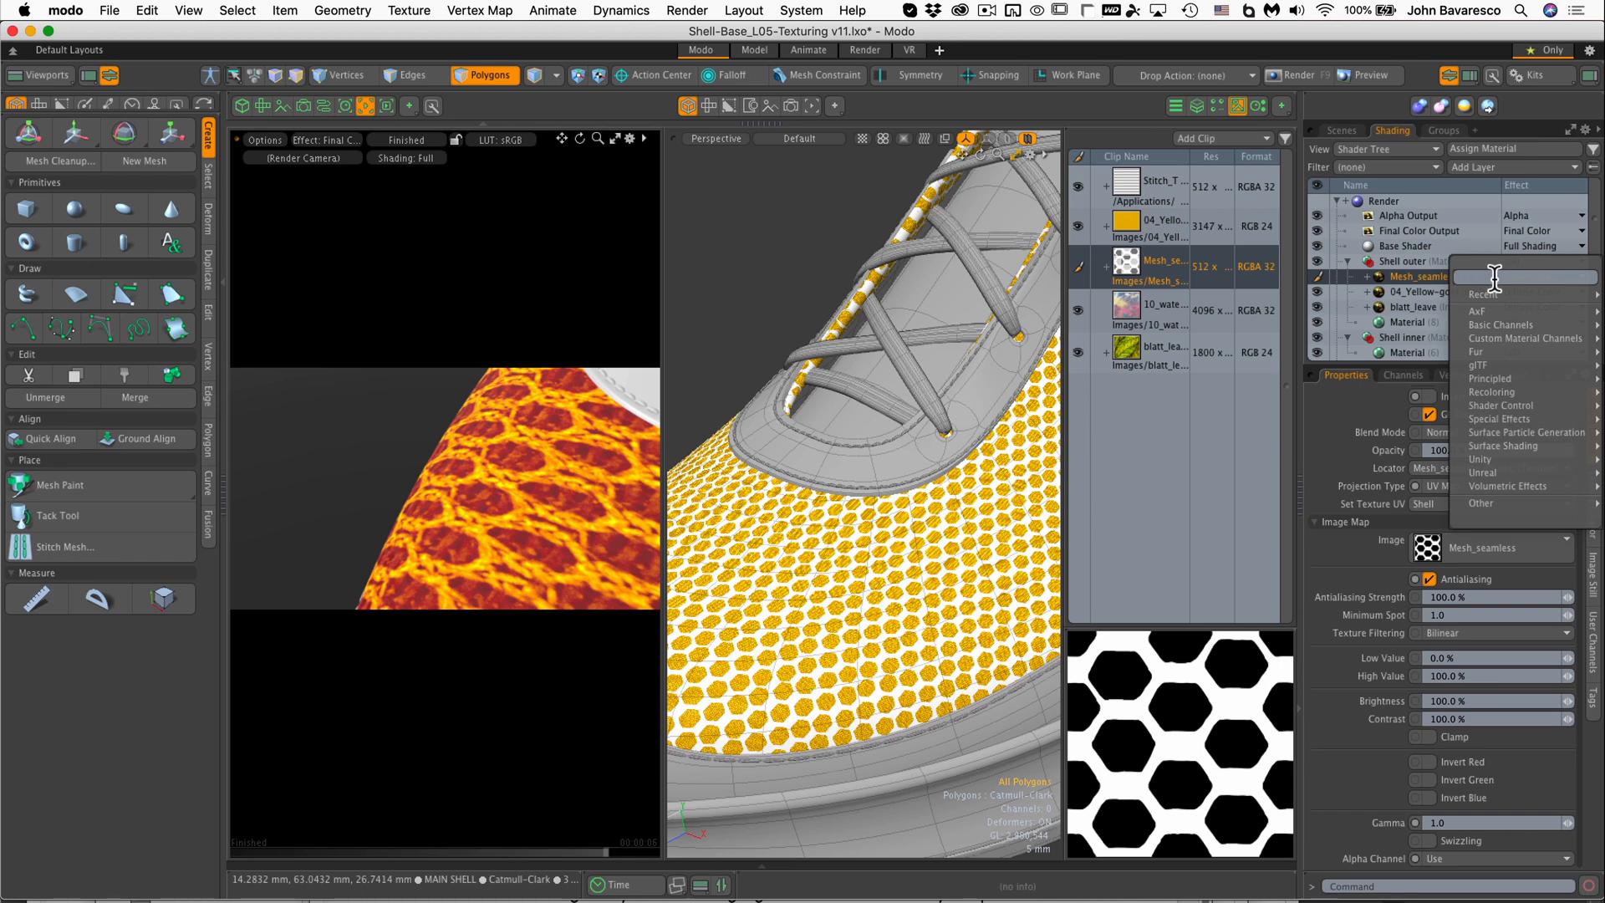
{"action": "type", "text": "bump"}
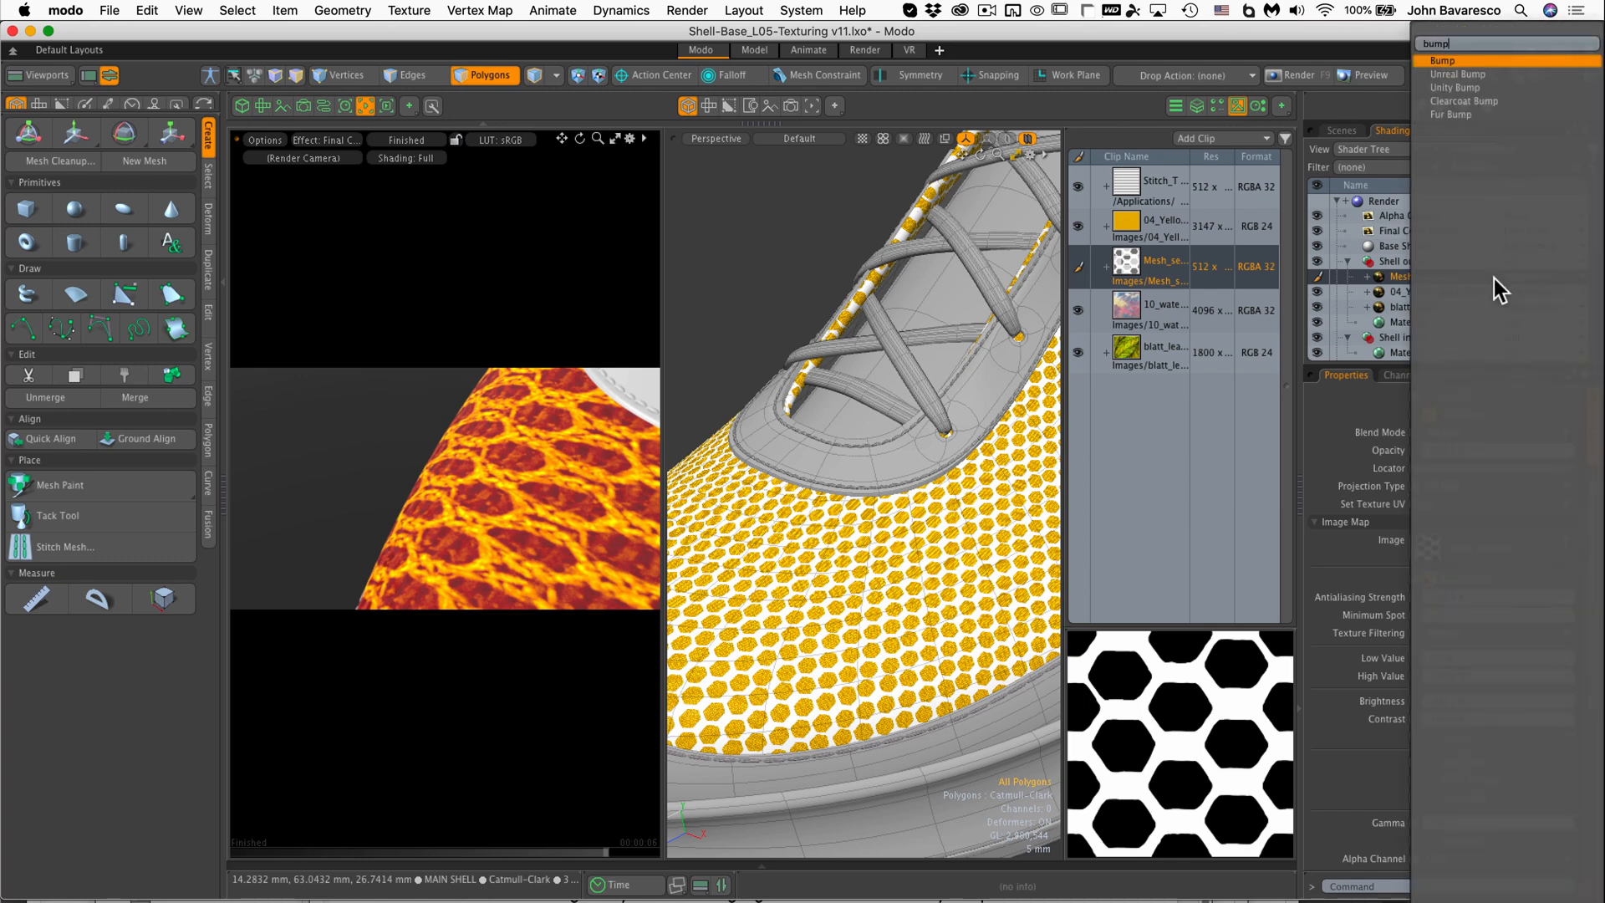
{"action": "left_click", "coordinate": [1457, 61]}
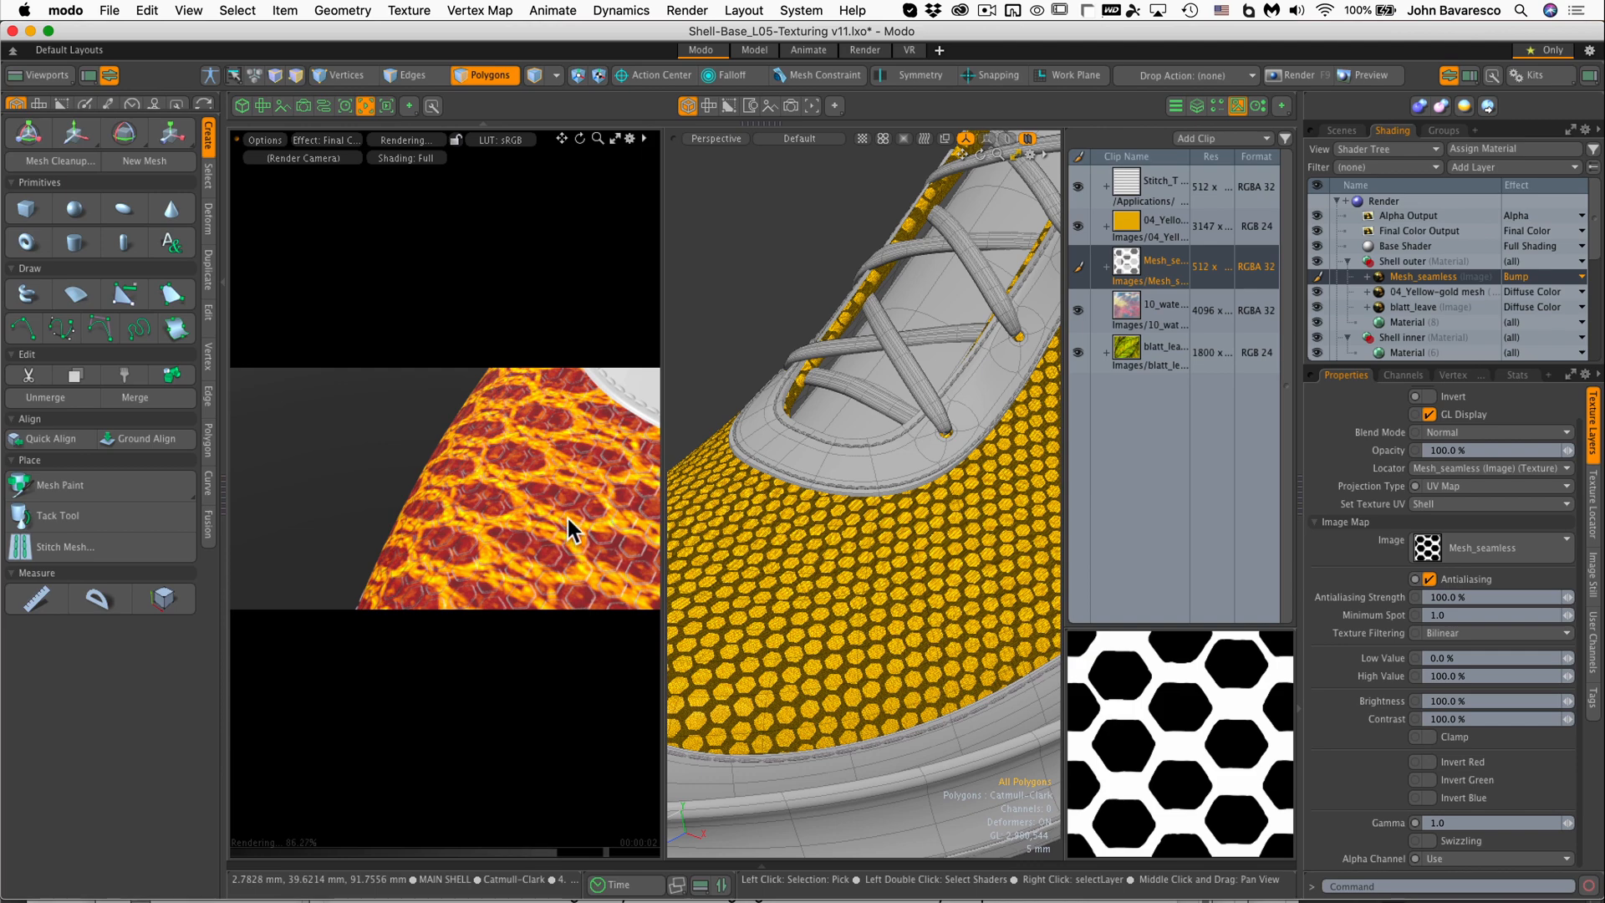
- Inspect the bumped toe mesh in the render preview and set the Mesh_seamless layer's blend mode to Add
{"action": "left_click_drag", "start_coordinate": [581, 507], "coordinate": [322, 563], "text": "ctrl+alt"}
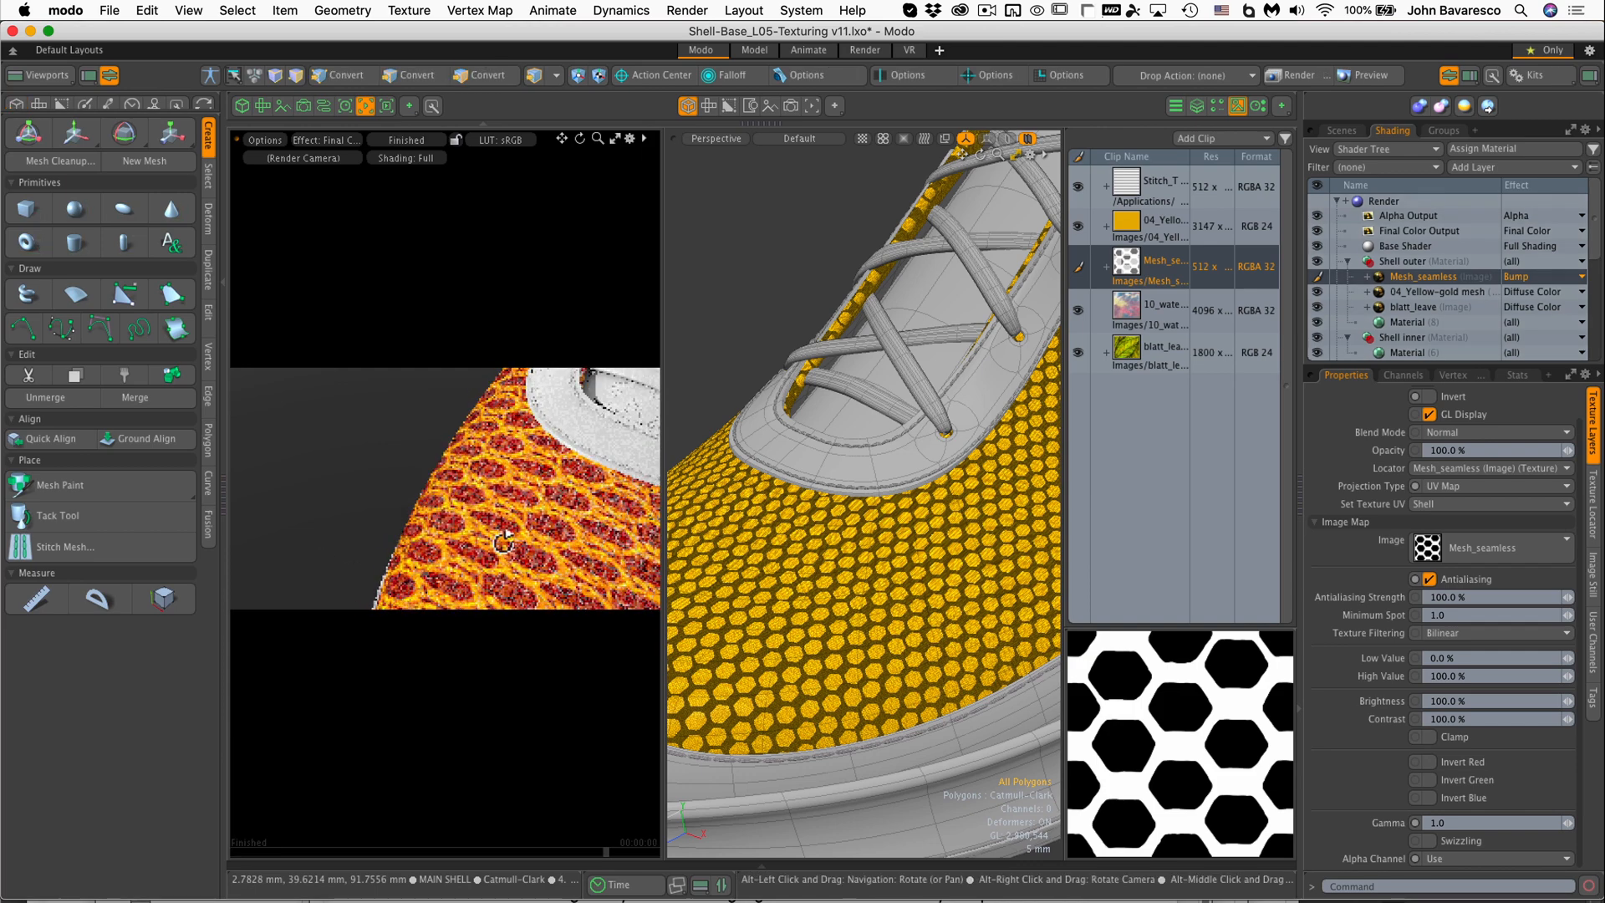
{"action": "left_click_drag", "start_coordinate": [505, 538], "coordinate": [431, 452], "text": "alt"}
{"action": "left_click_drag", "start_coordinate": [565, 586], "coordinate": [724, 532], "text": "ctrl+alt"}
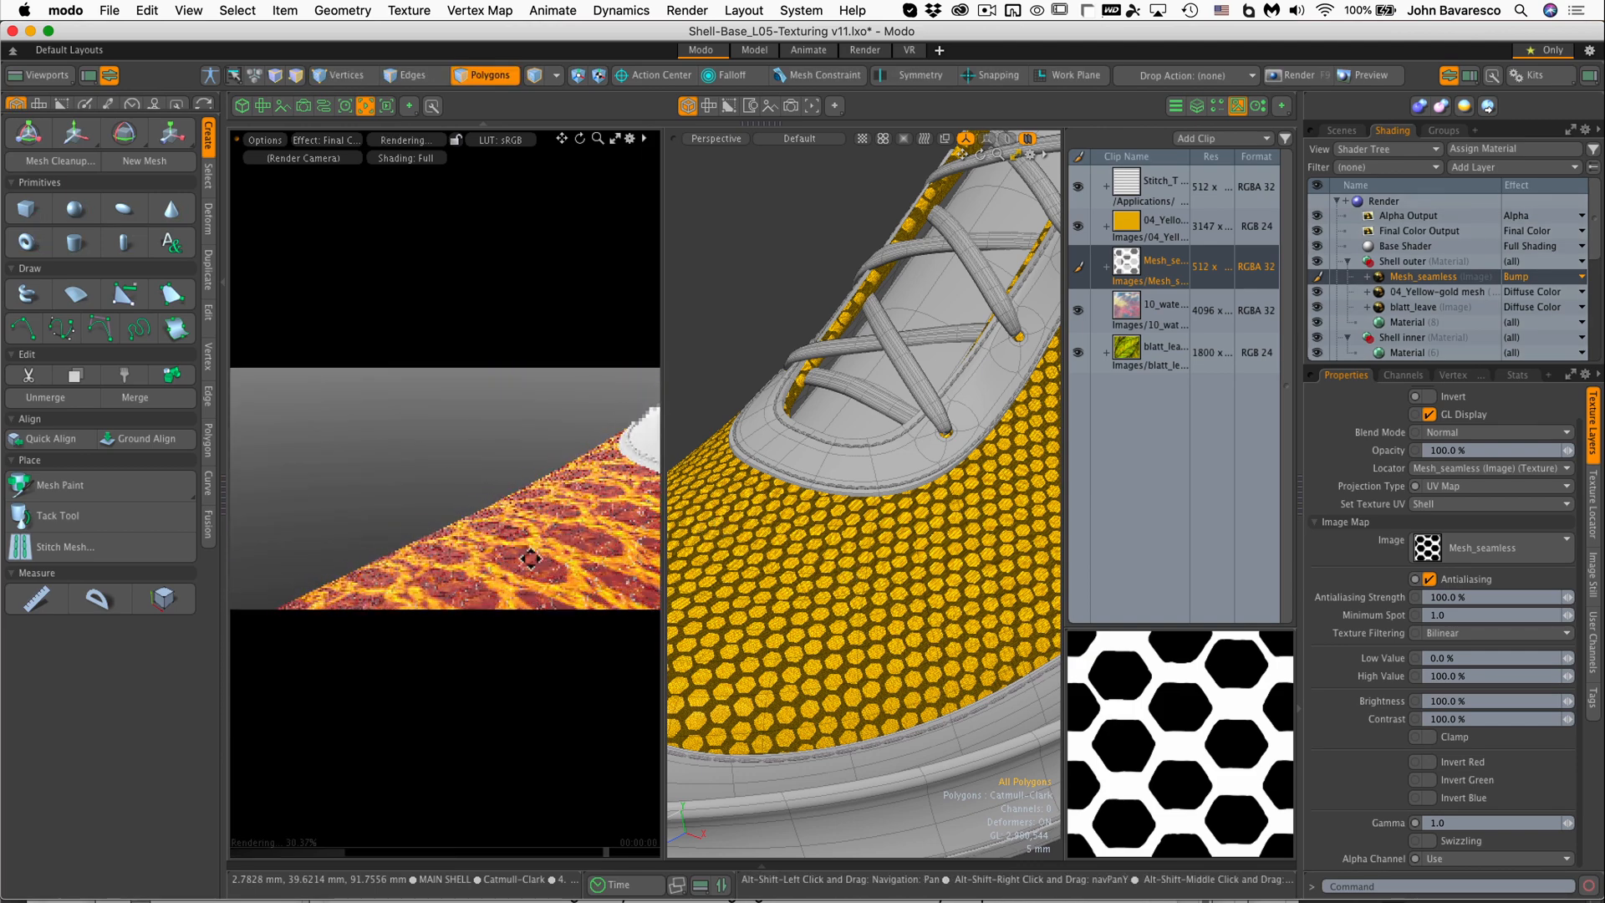
{"action": "left_click_drag", "start_coordinate": [531, 558], "coordinate": [476, 530], "text": "alt+shift"}
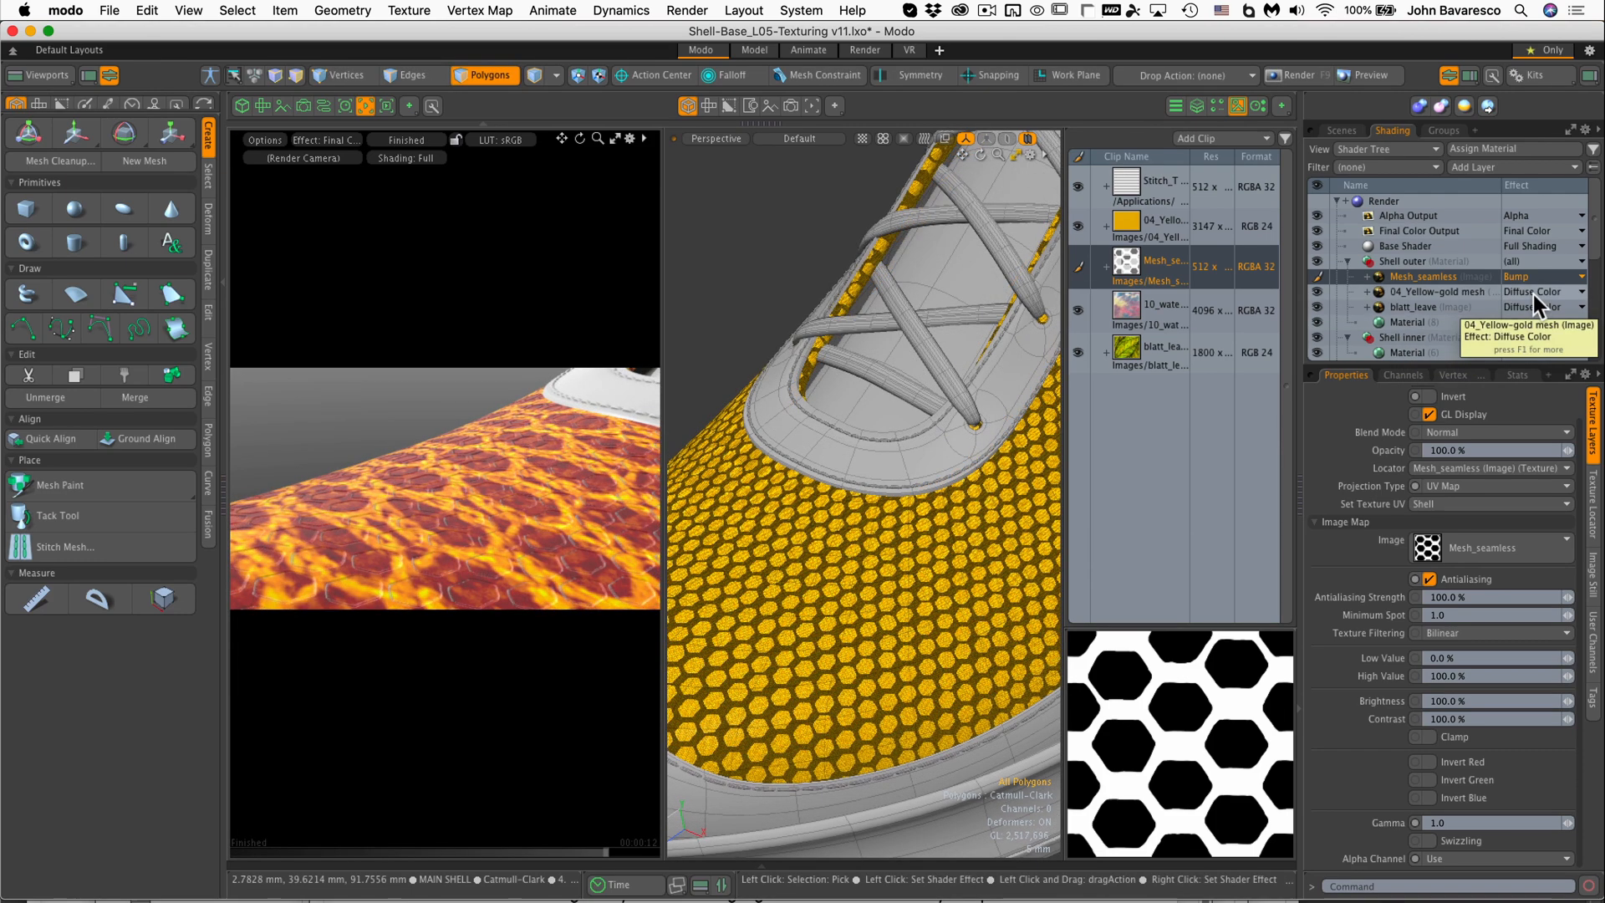
{"action": "left_click", "coordinate": [1496, 429]}
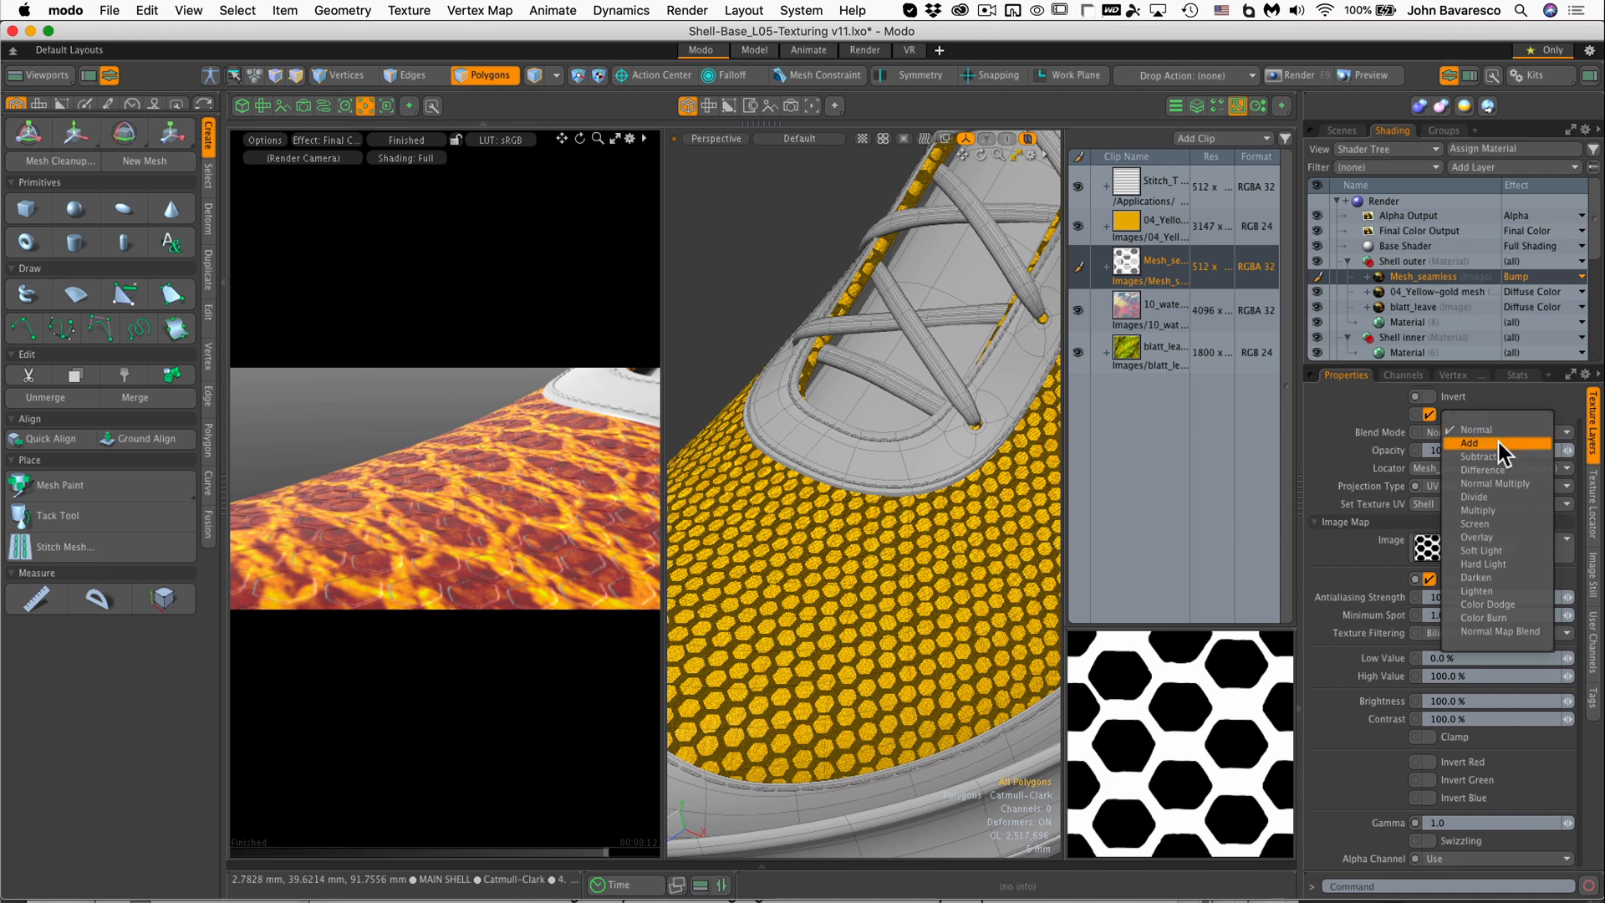
{"action": "left_click", "coordinate": [1498, 443]}
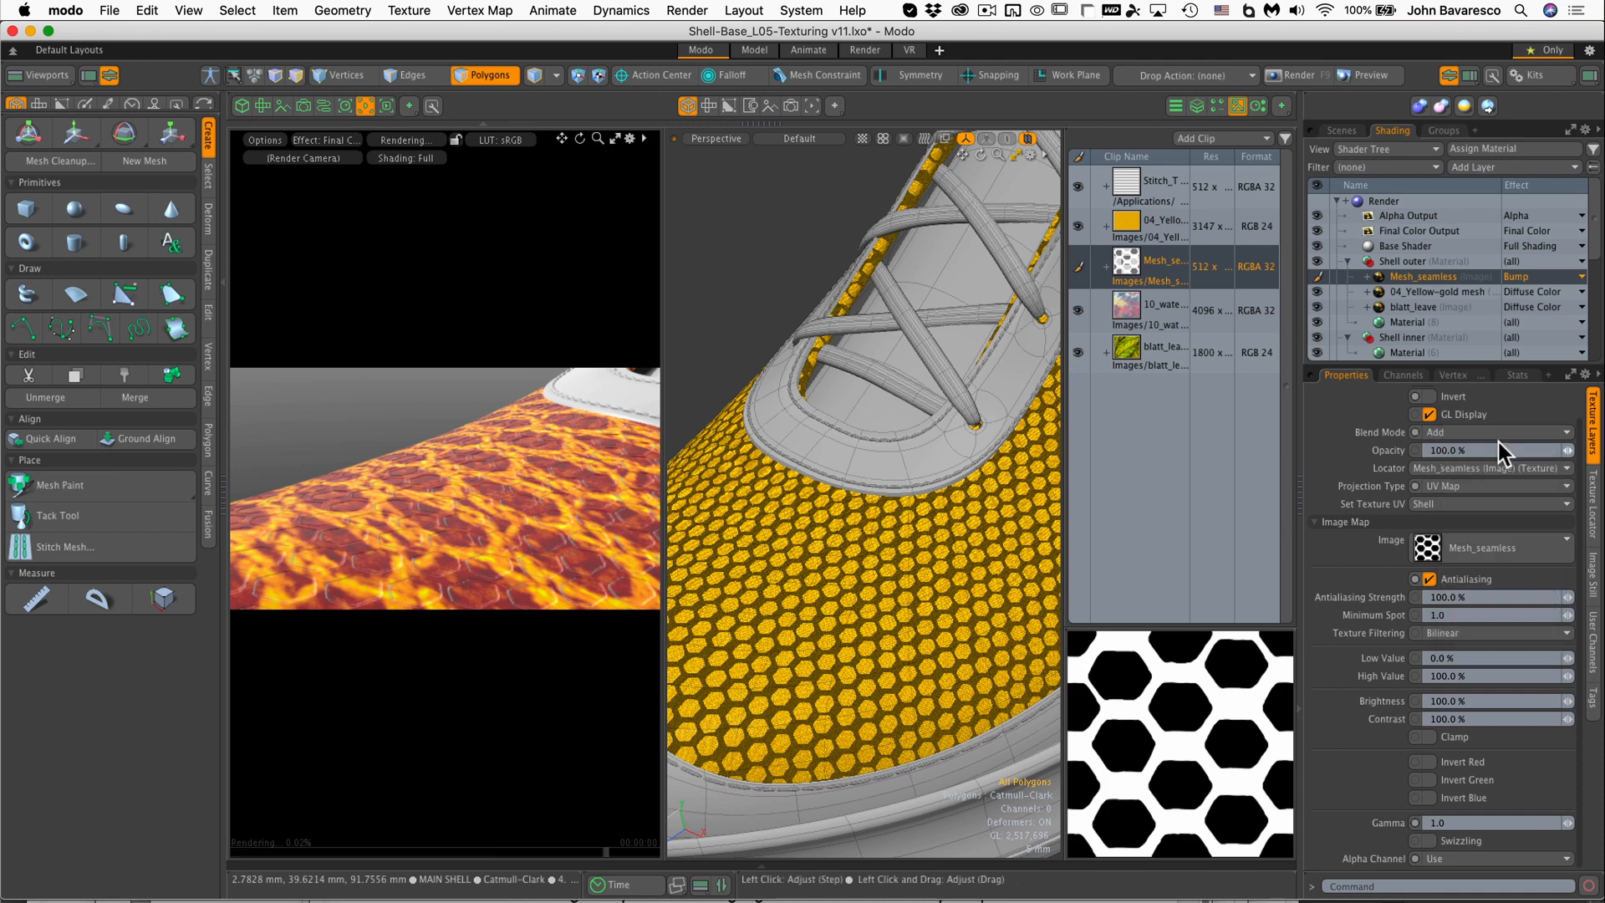
- Set the Shell outer base material's bump amplitude to 10 mm and check the toe mesh in the render preview
{"action": "left_click", "coordinate": [1419, 323]}
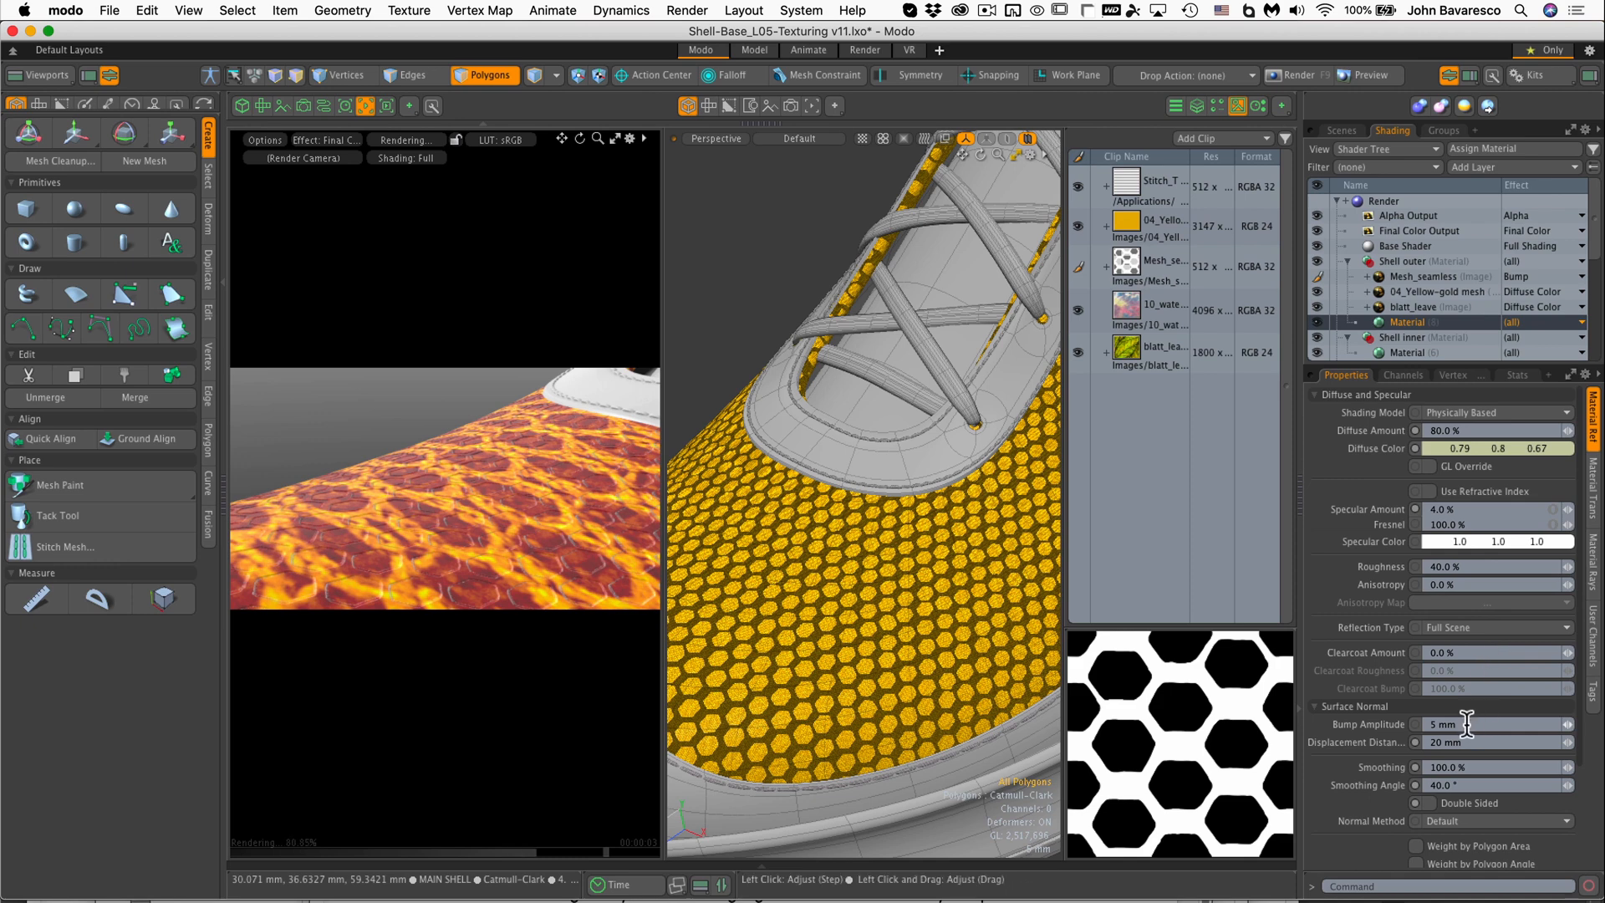
{"action": "left_click_drag", "start_coordinate": [1437, 727], "coordinate": [1262, 717]}
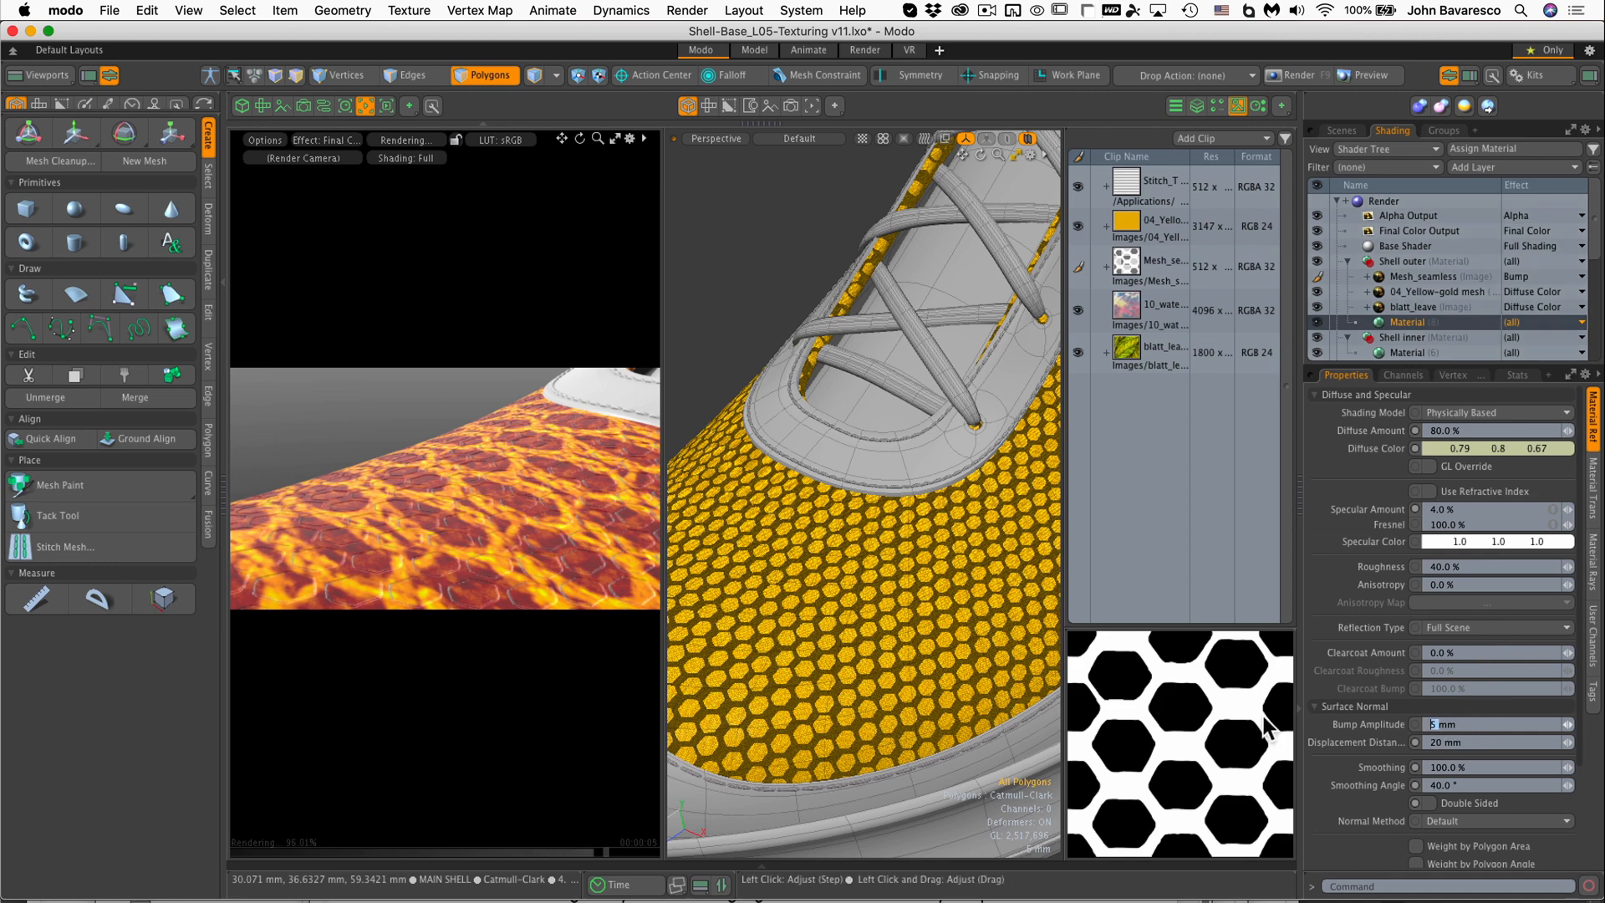
{"action": "type", "text": "10mm"}
{"action": "key", "text": "Return"}
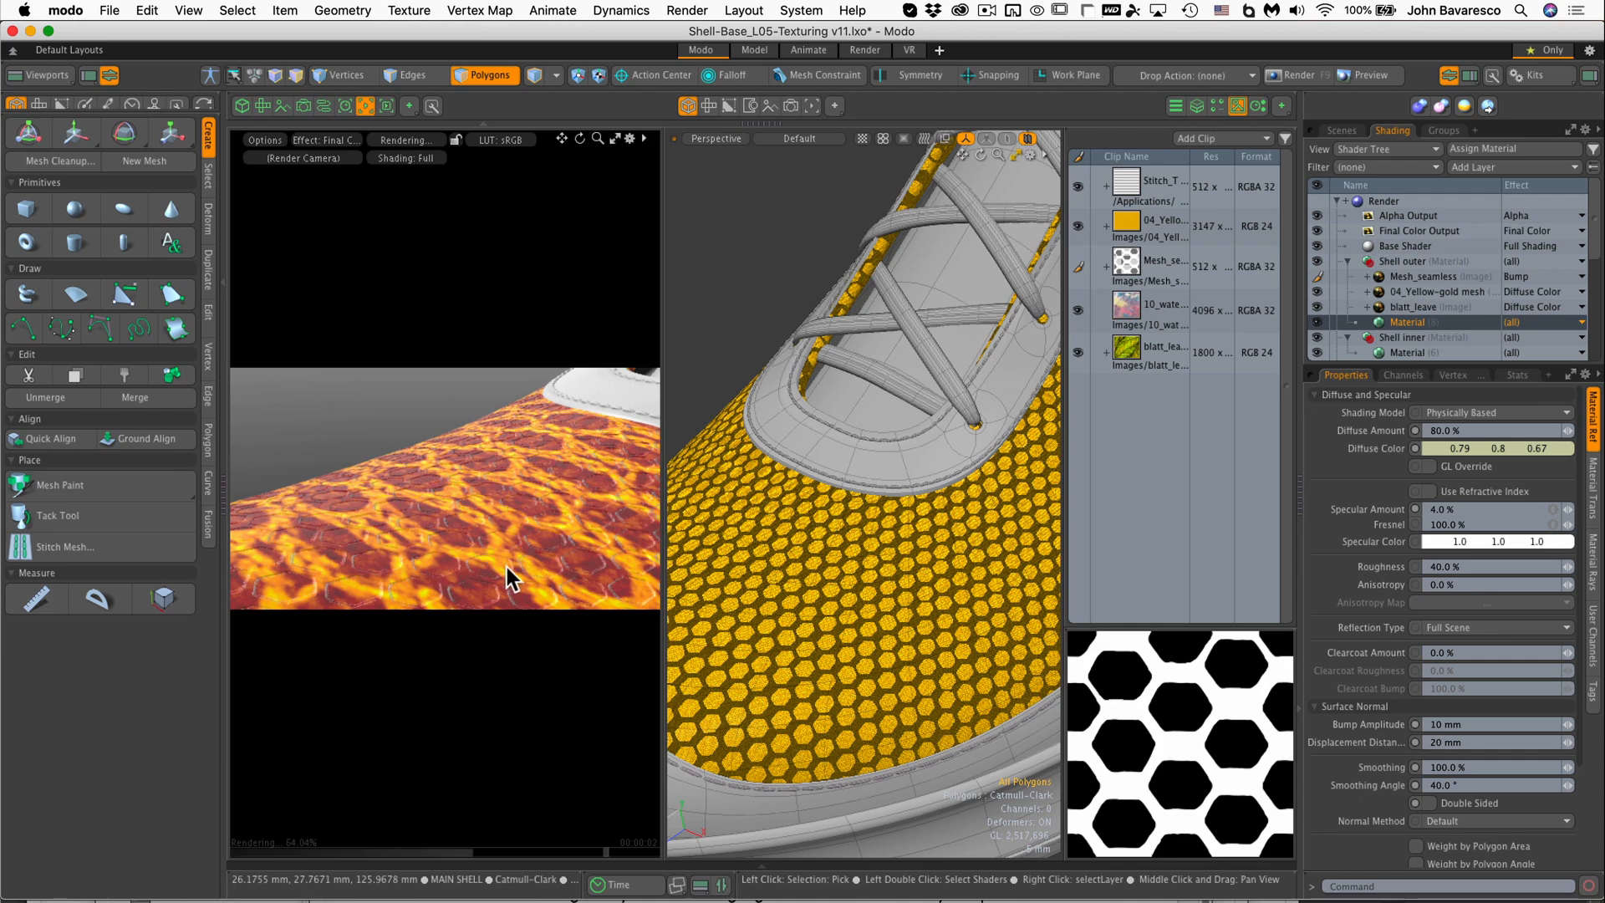
{"action": "left_click_drag", "start_coordinate": [537, 543], "coordinate": [498, 564], "text": "alt"}
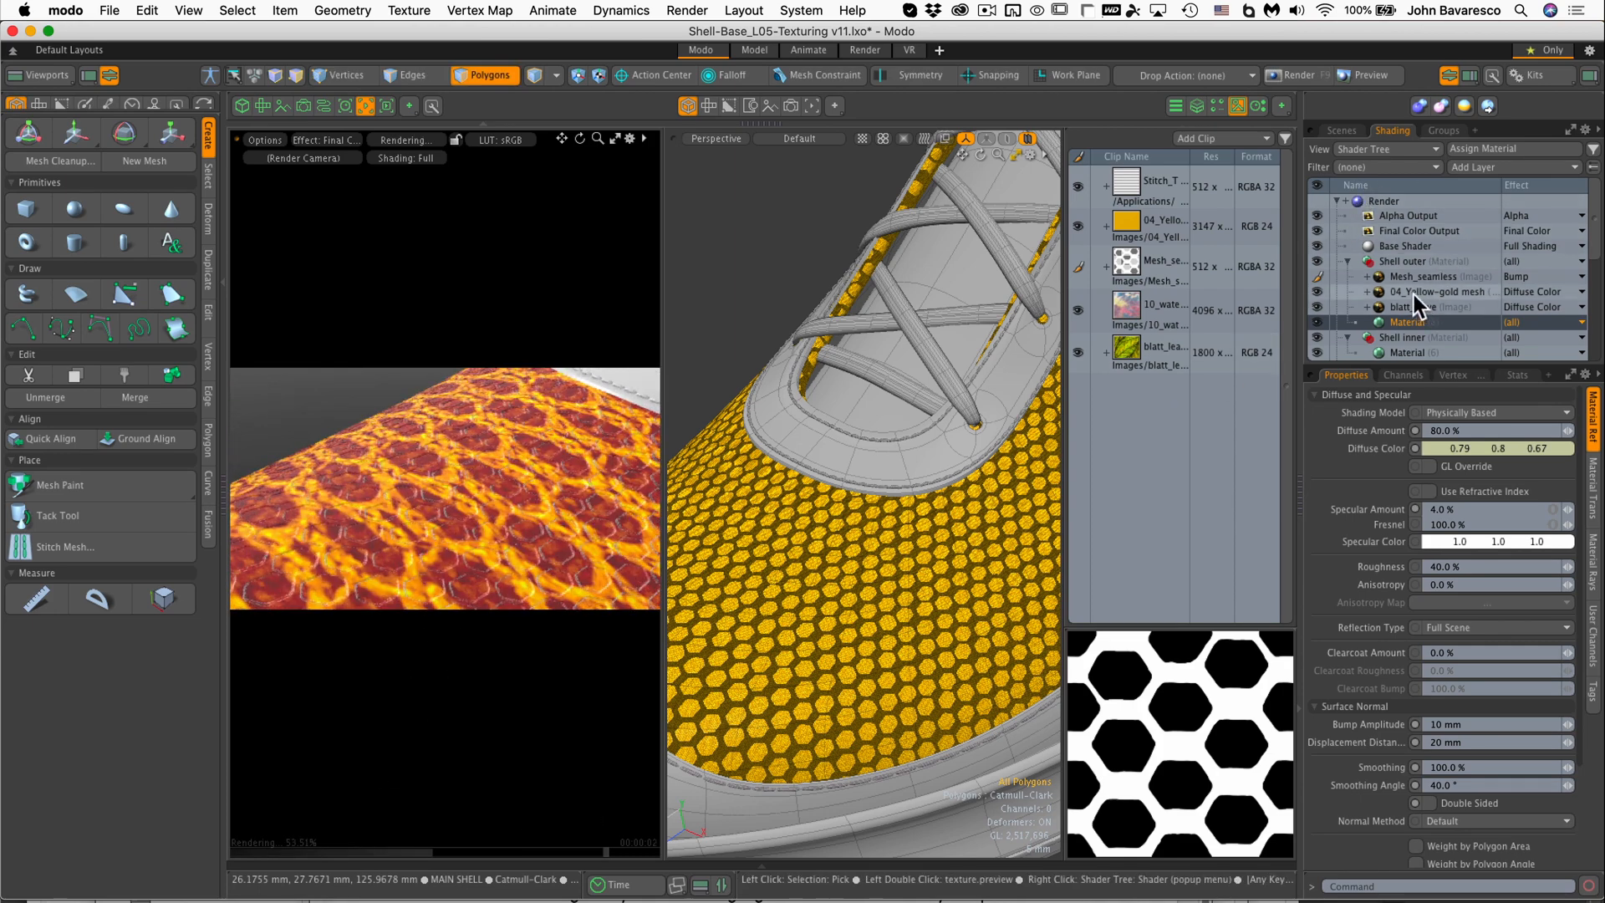
- Hide the 04_Yellow-gold mesh and blatt_leave color layers, and inspect the bump alone on the toe and whole shoe front
{"action": "left_click", "coordinate": [1316, 307]}
{"action": "left_click", "coordinate": [1316, 307]}
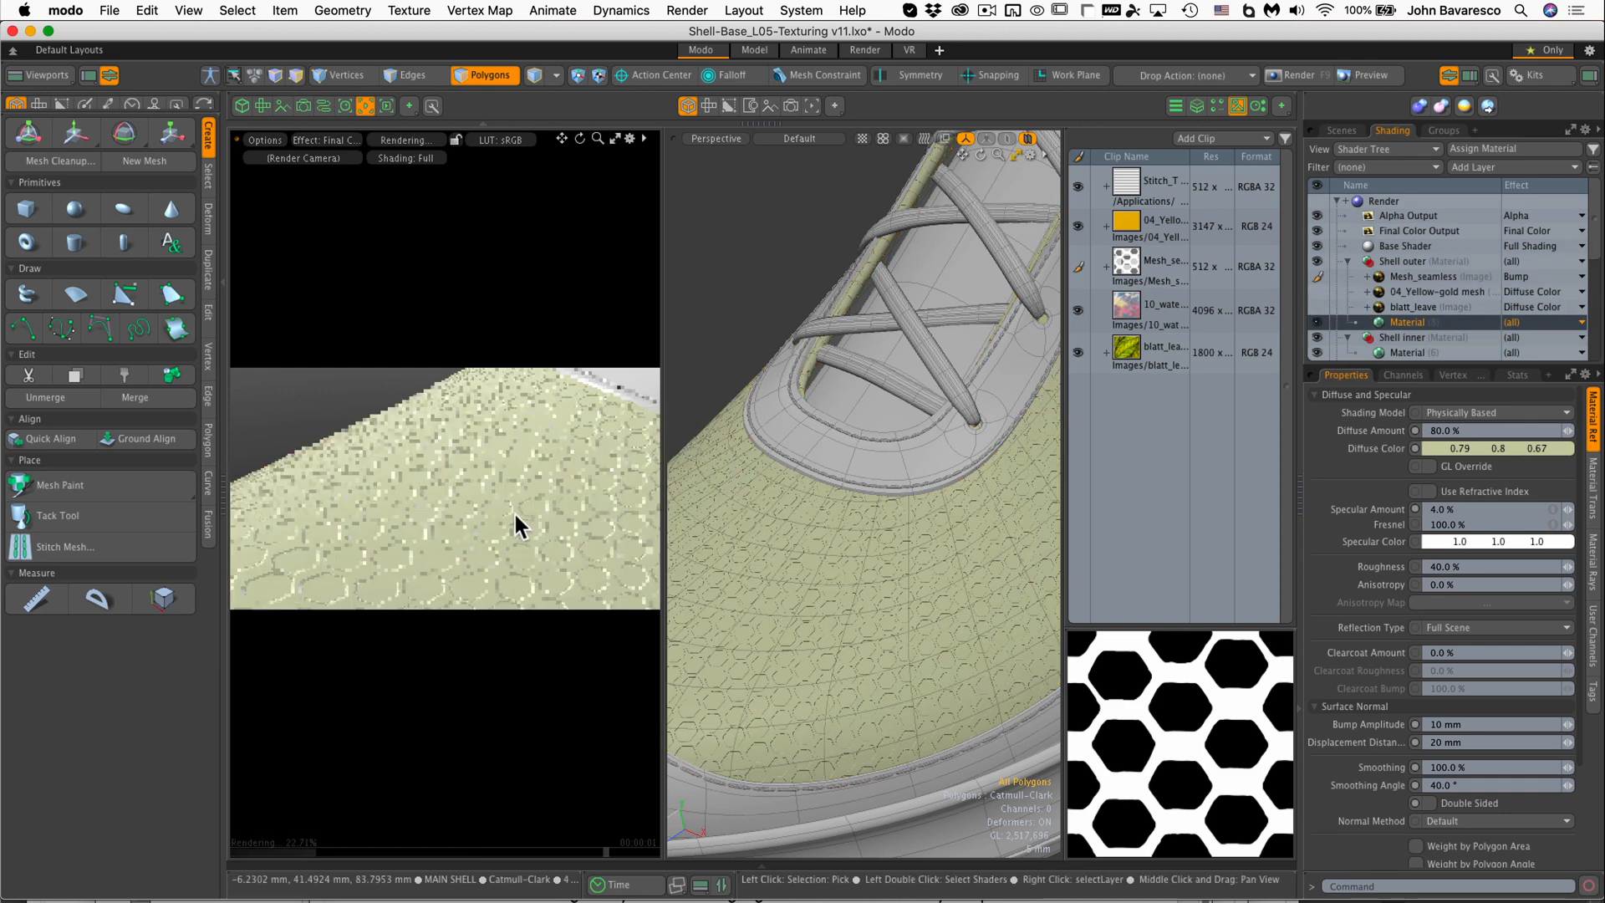
{"action": "left_click_drag", "start_coordinate": [516, 517], "coordinate": [541, 560], "text": "ctrl+alt"}
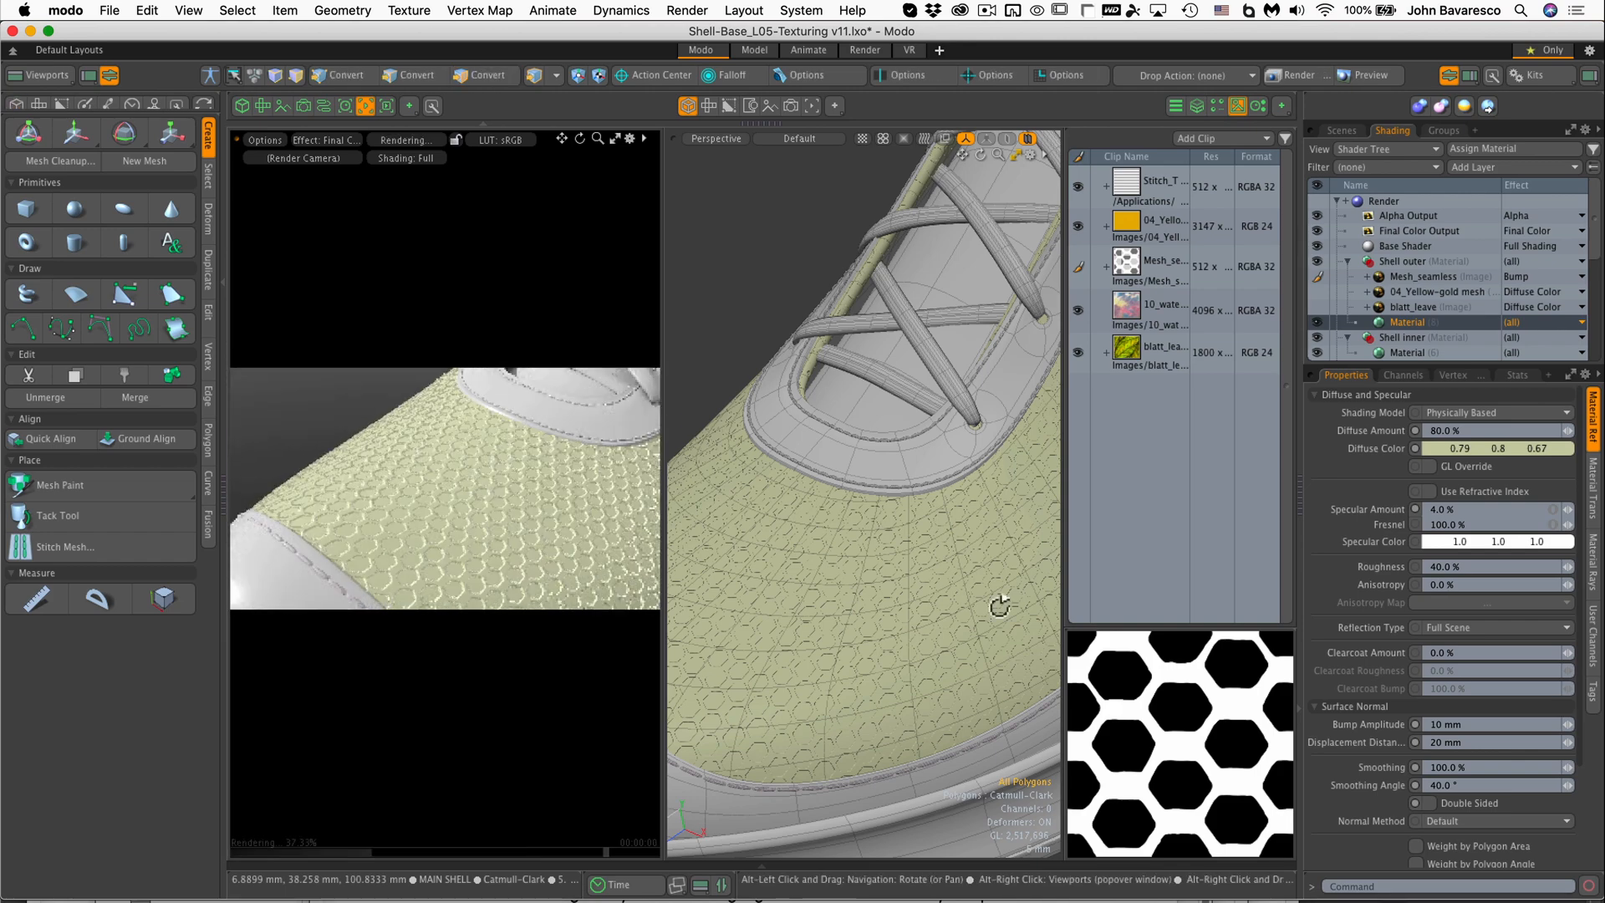
{"action": "left_click_drag", "start_coordinate": [1000, 605], "coordinate": [840, 614], "text": "ctrl+alt"}
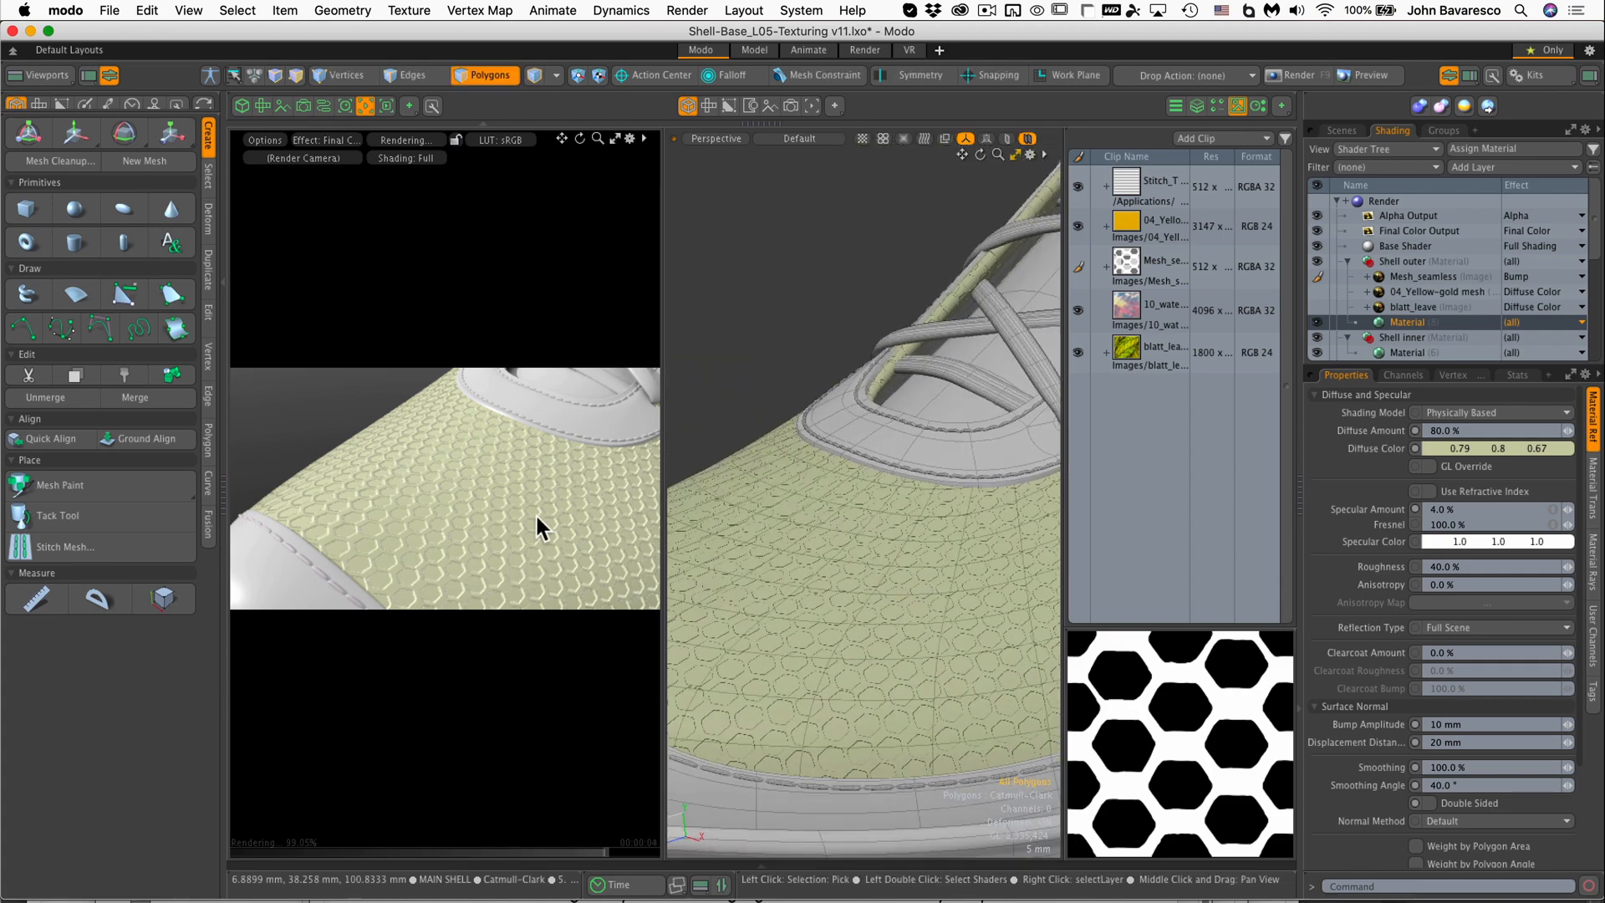
{"action": "left_click_drag", "start_coordinate": [566, 480], "coordinate": [656, 563], "text": "ctrl+alt"}
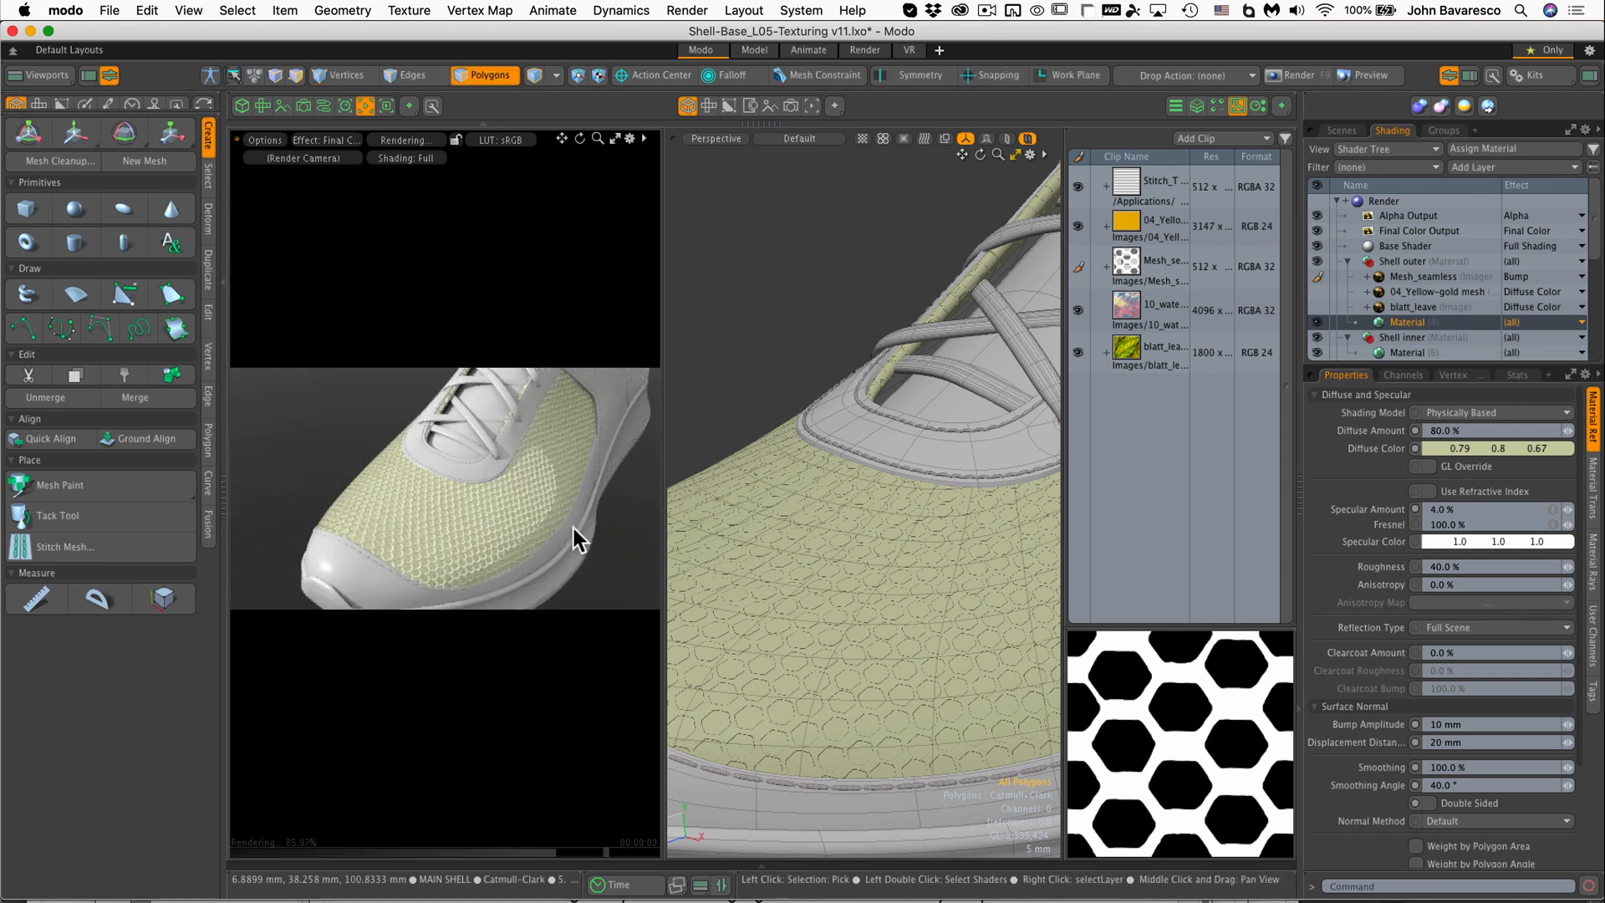